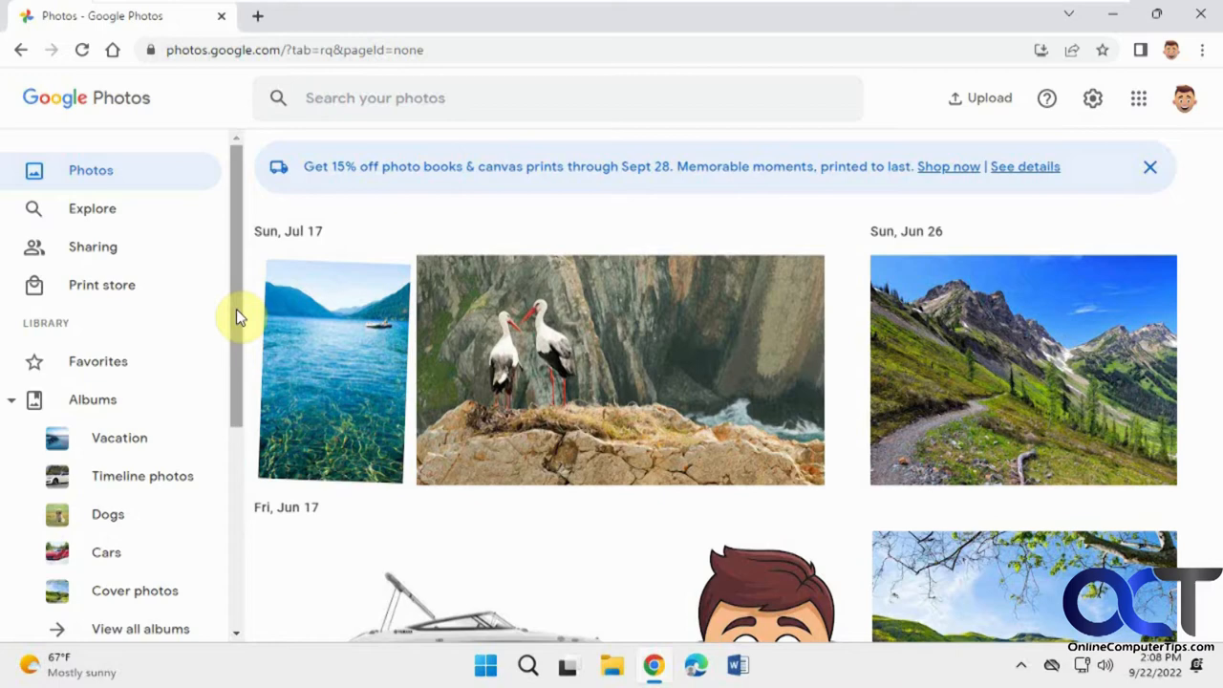
# Step: Open the Vacation album from the Google Photos sidebar
pyautogui.click(119, 442)
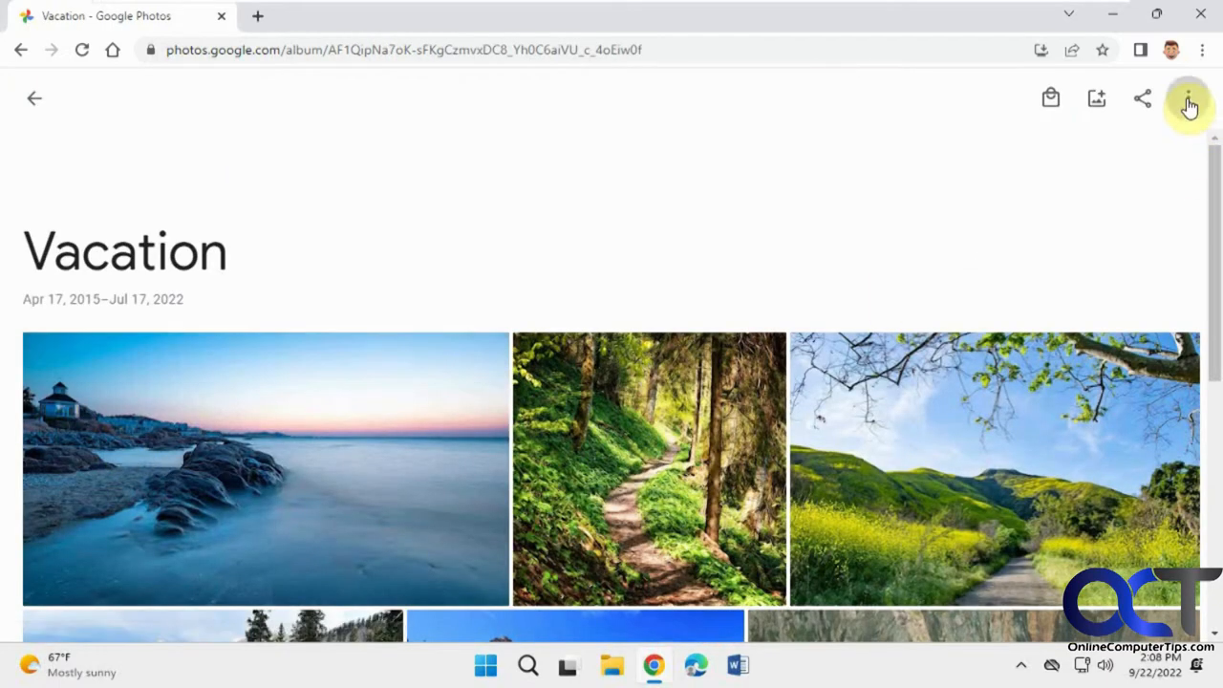
# Step: Peek at the album's more-actions menu, then open the Chrome profile account panel
pyautogui.click(1189, 100)
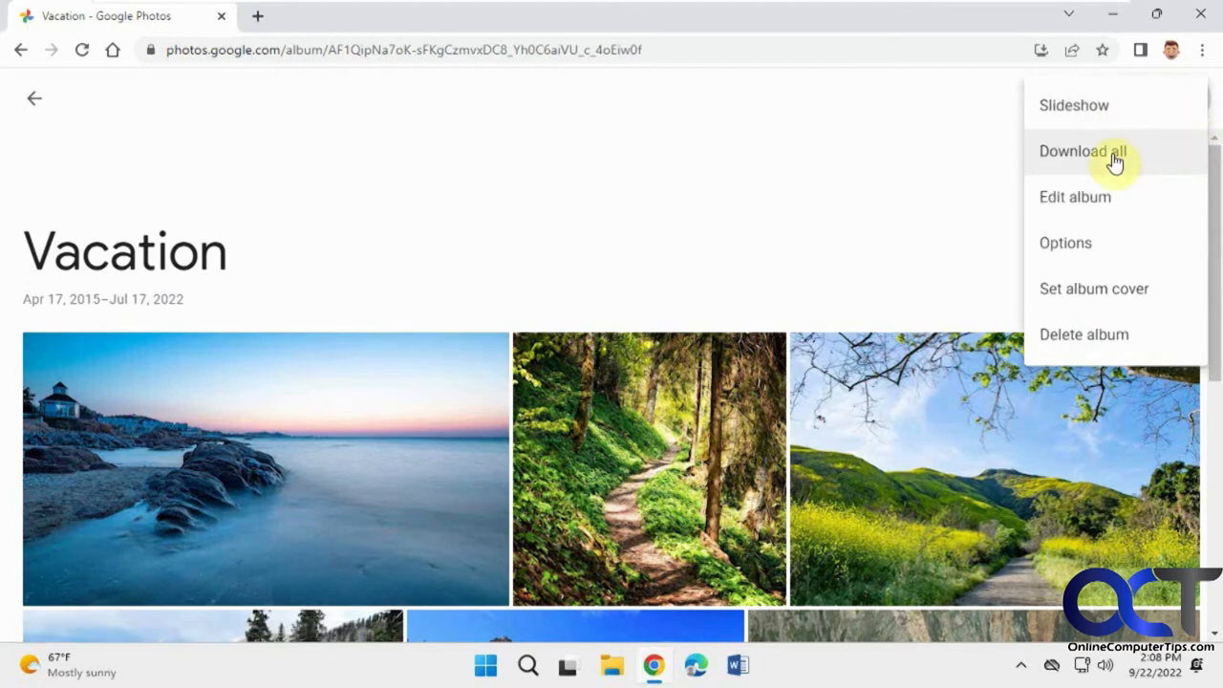
pyautogui.click(711, 240)
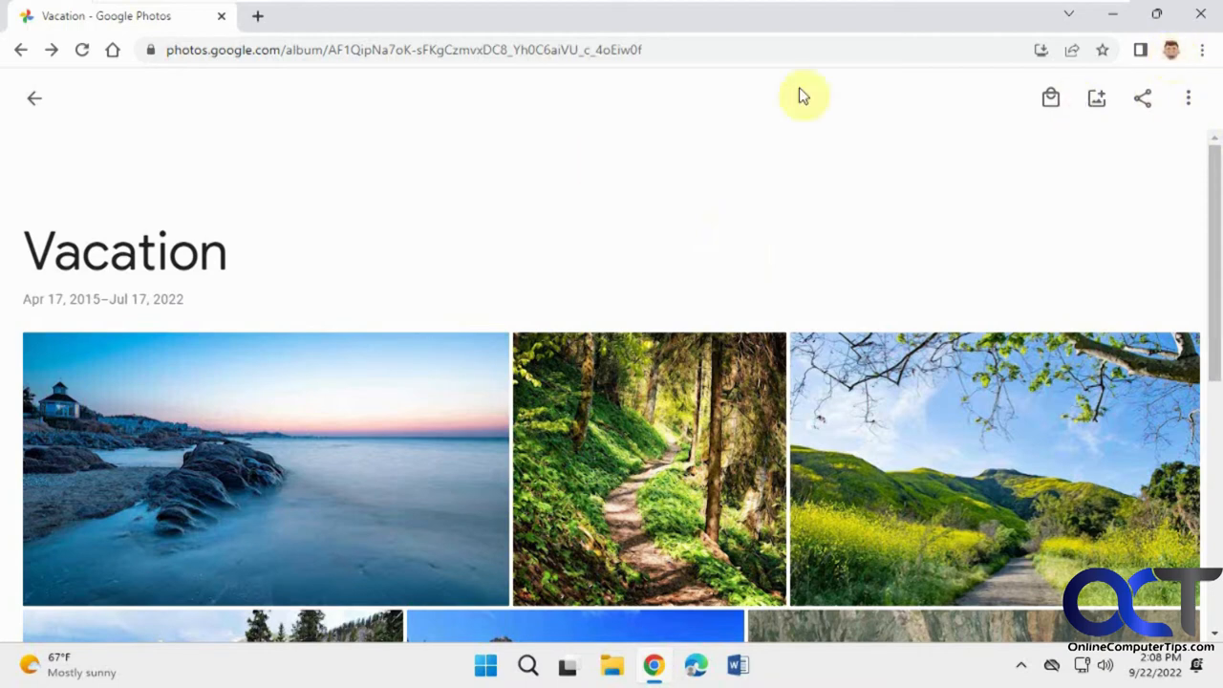
pyautogui.click(1173, 50)
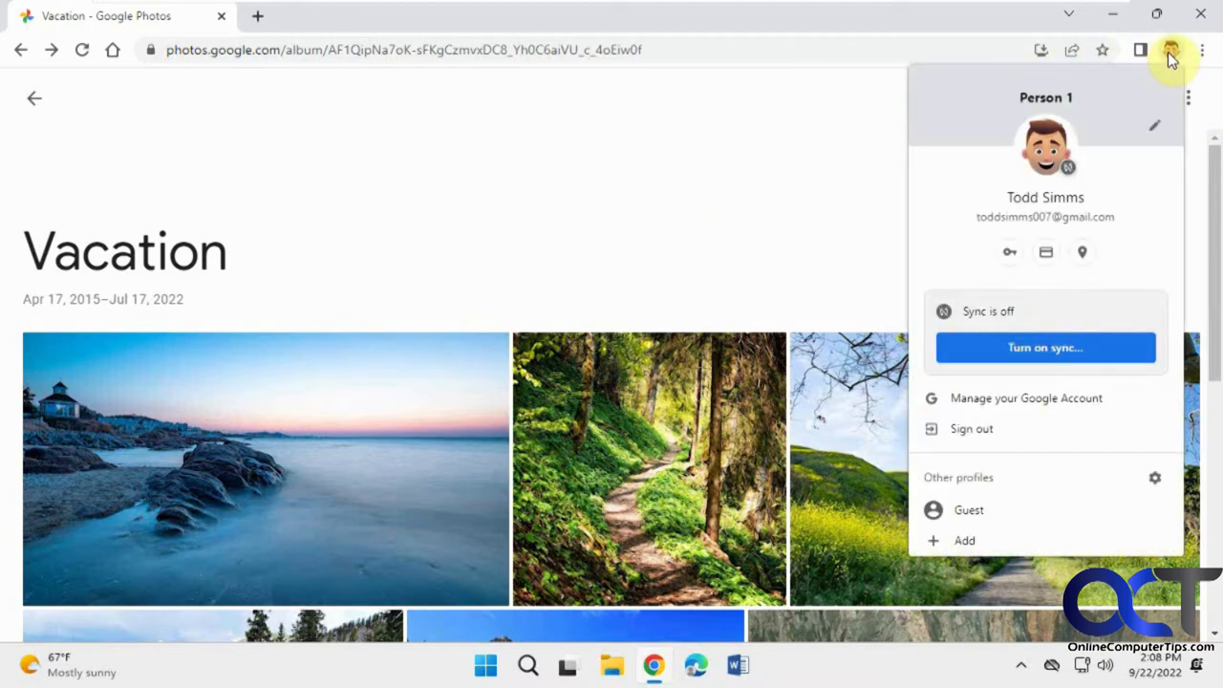
# Step: Go through Manage your Google Account to Data & privacy and open Download your data
pyautogui.click(1037, 404)
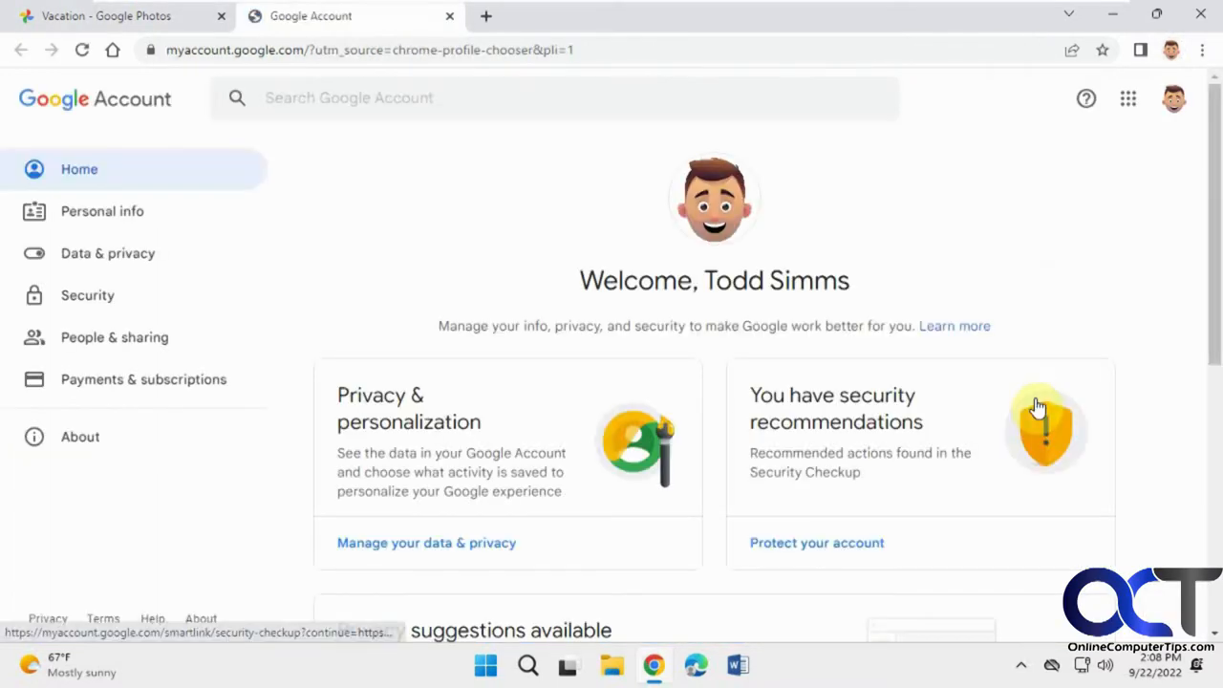
pyautogui.click(141, 258)
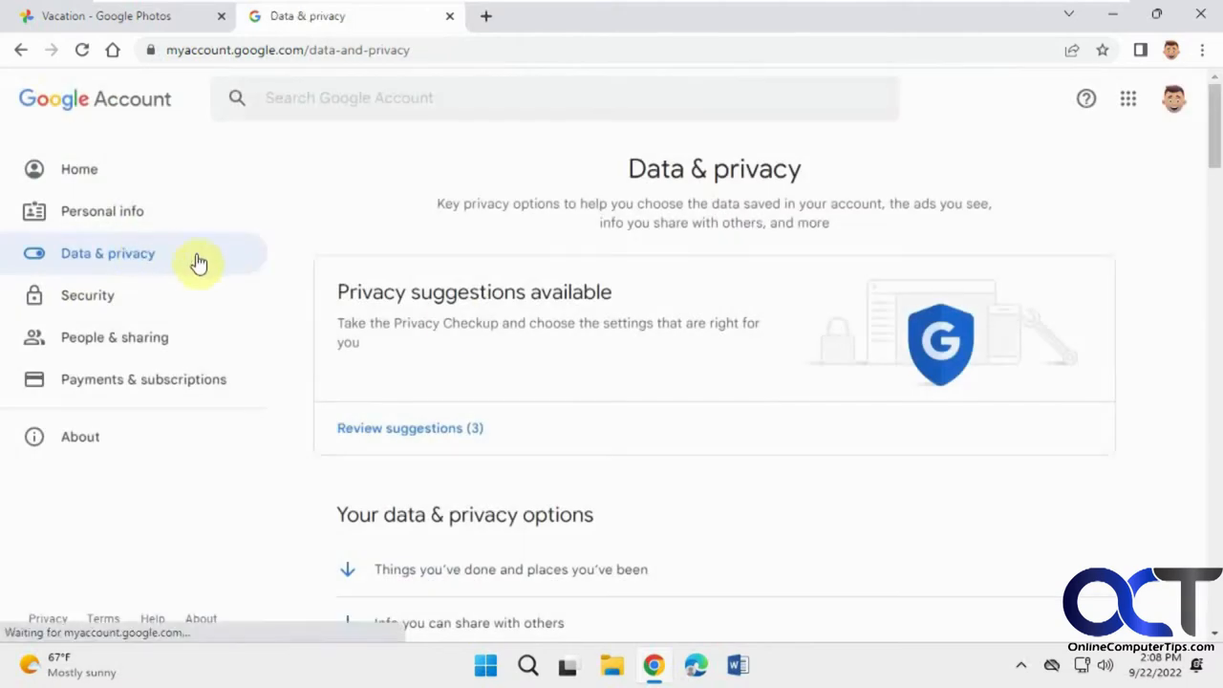
pyautogui.scroll(-5, 587, 342)
pyautogui.scroll(-4, 583, 339)
pyautogui.scroll(-2, 573, 335)
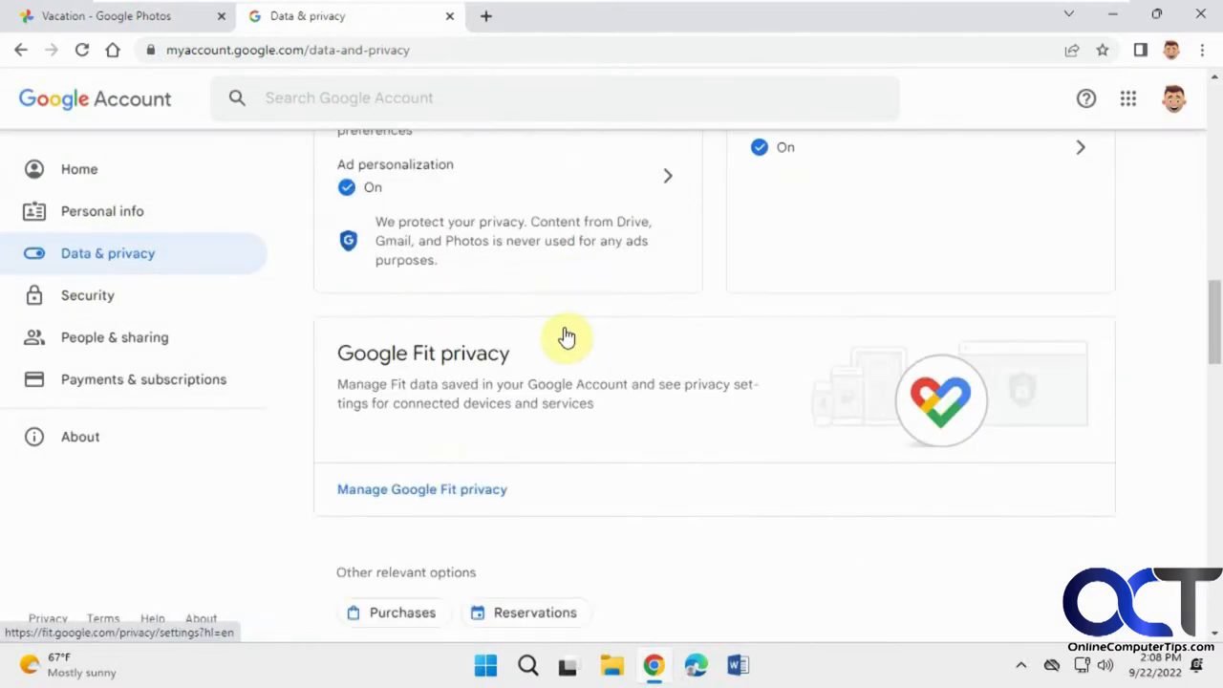
pyautogui.scroll(-3, 564, 333)
pyautogui.scroll(-3, 557, 329)
pyautogui.scroll(-3, 554, 330)
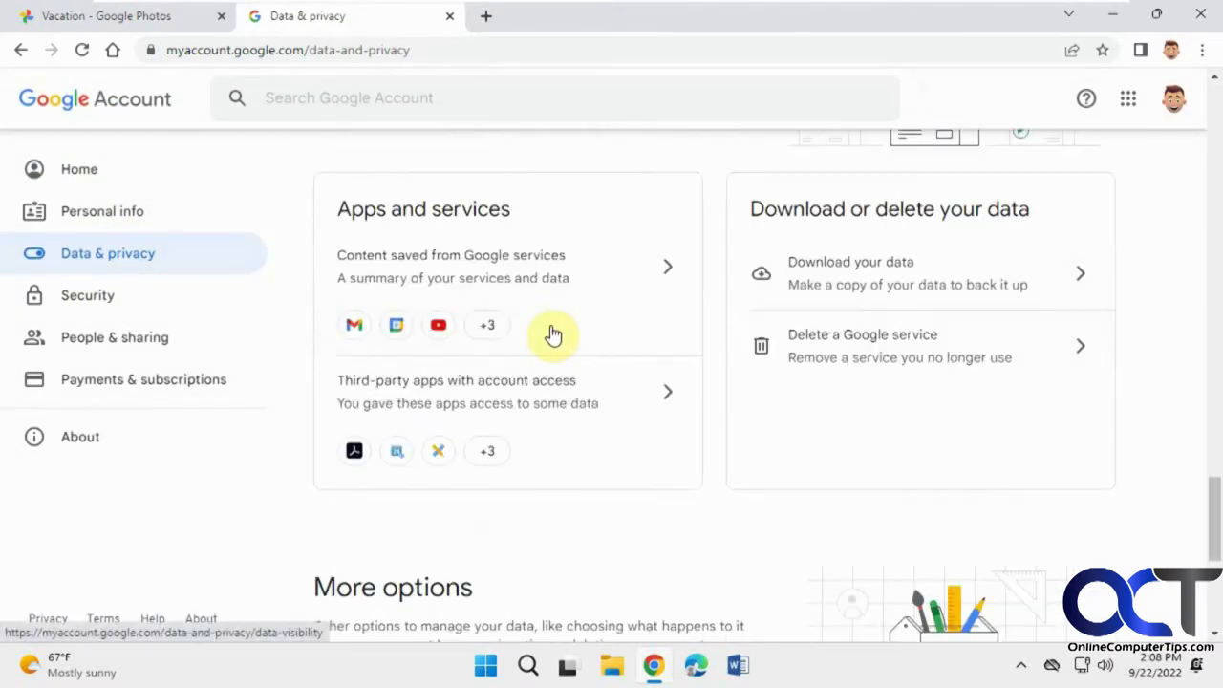
pyautogui.scroll(-1, 550, 328)
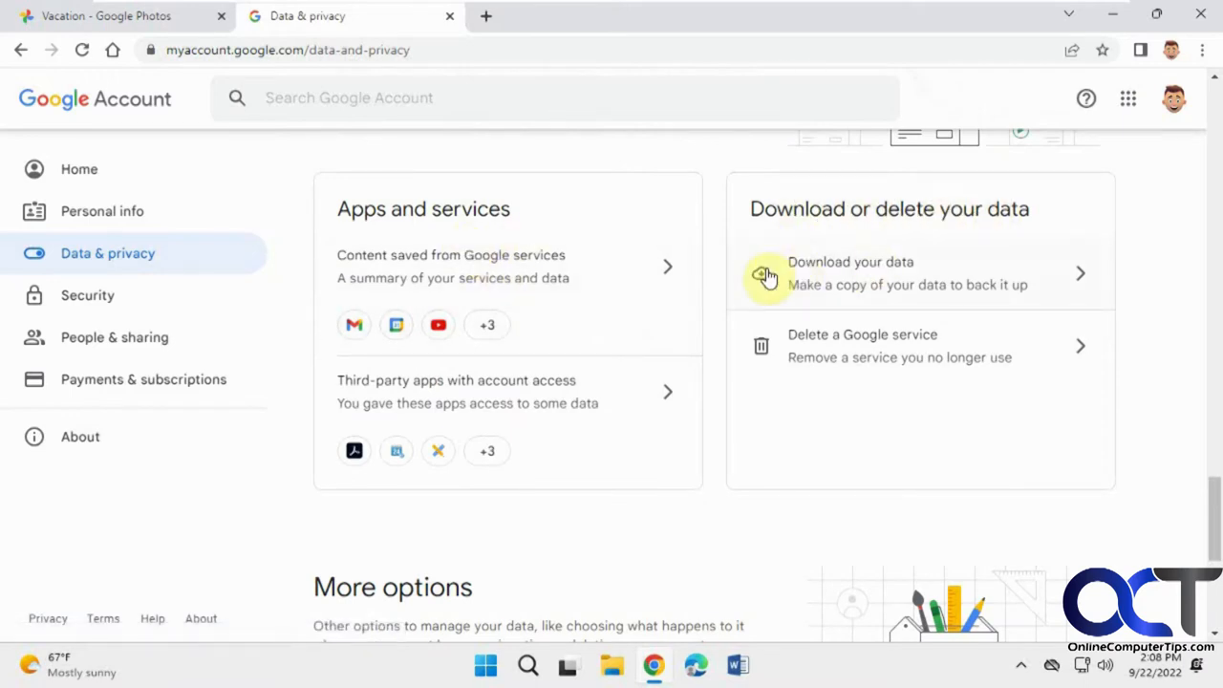
pyautogui.click(883, 277)
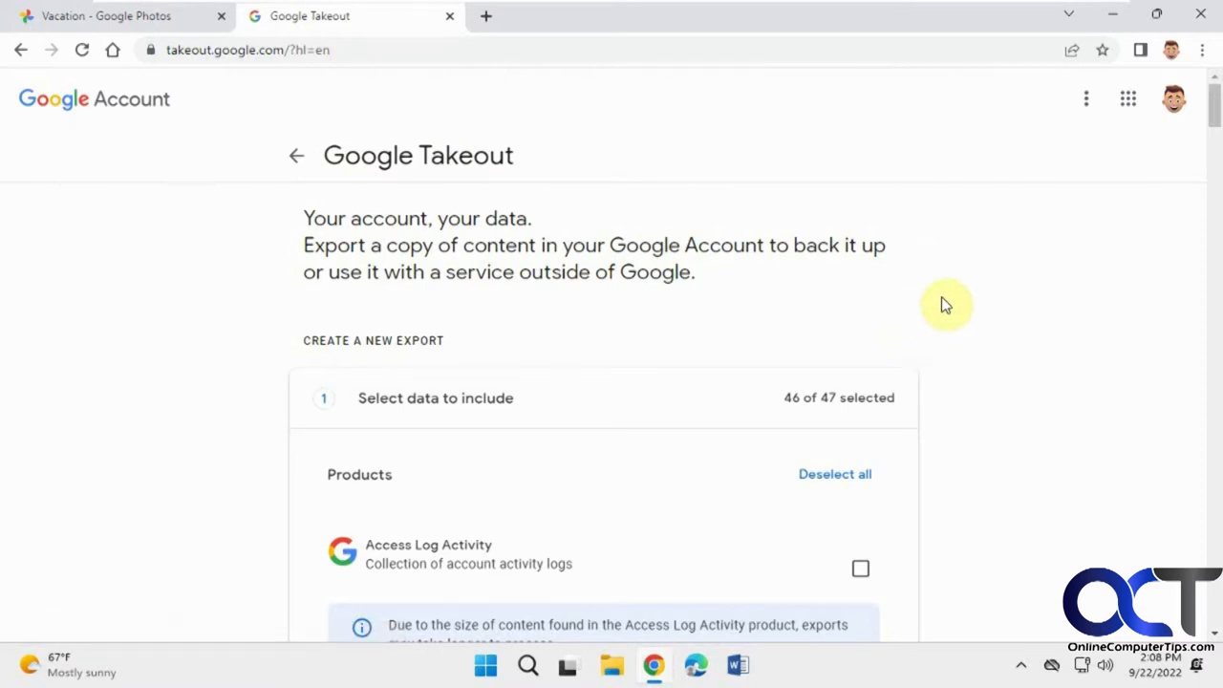
pyautogui.scroll(-5, 941, 304)
pyautogui.scroll(-5, 942, 304)
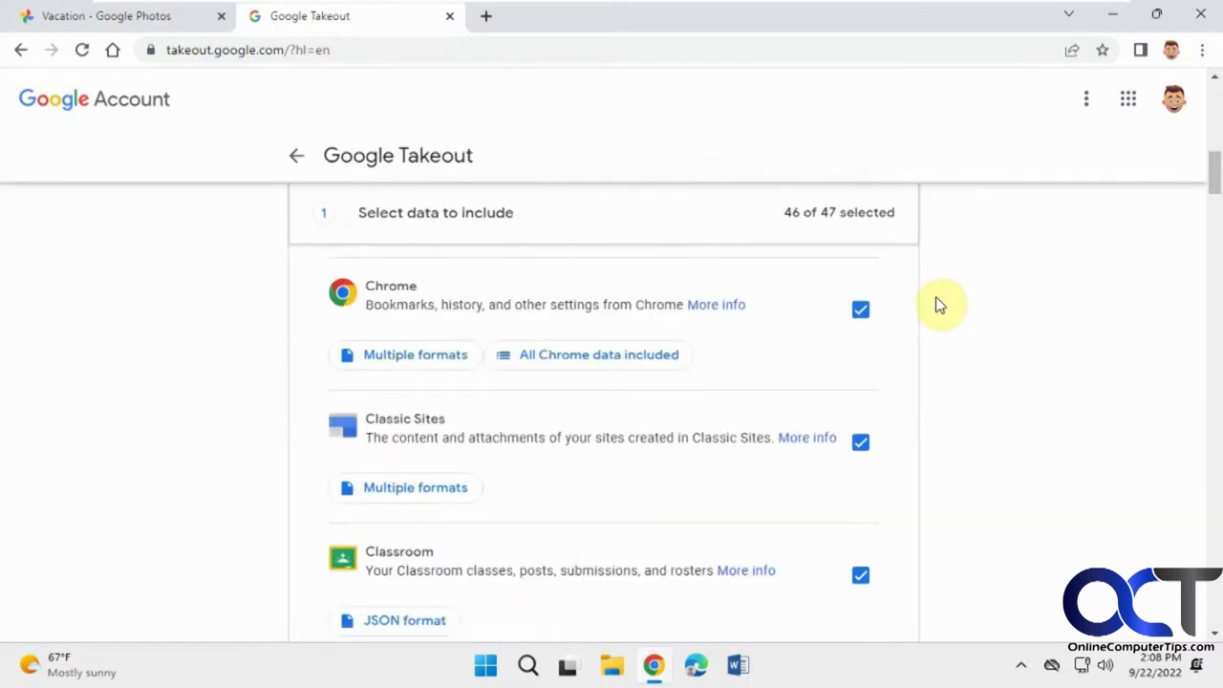
pyautogui.scroll(-5, 939, 304)
pyautogui.scroll(-5, 939, 304)
pyautogui.scroll(-3, 940, 304)
pyautogui.scroll(-4, 939, 304)
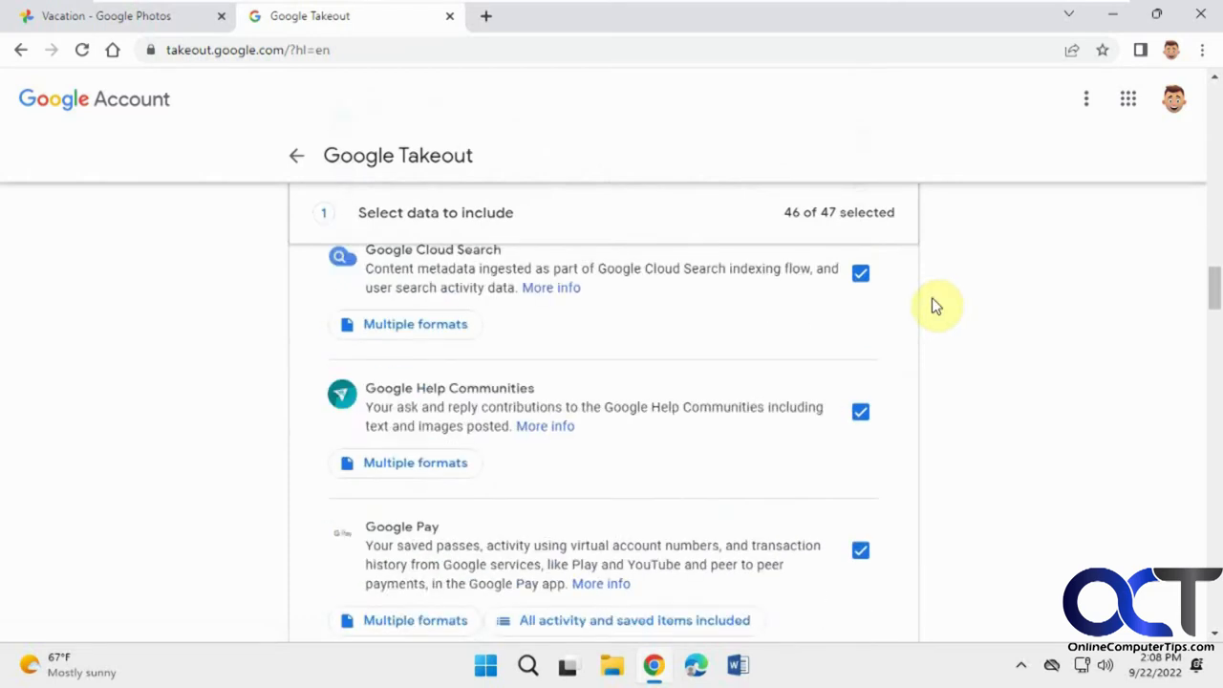
pyautogui.scroll(-3, 932, 297)
pyautogui.scroll(-5, 932, 298)
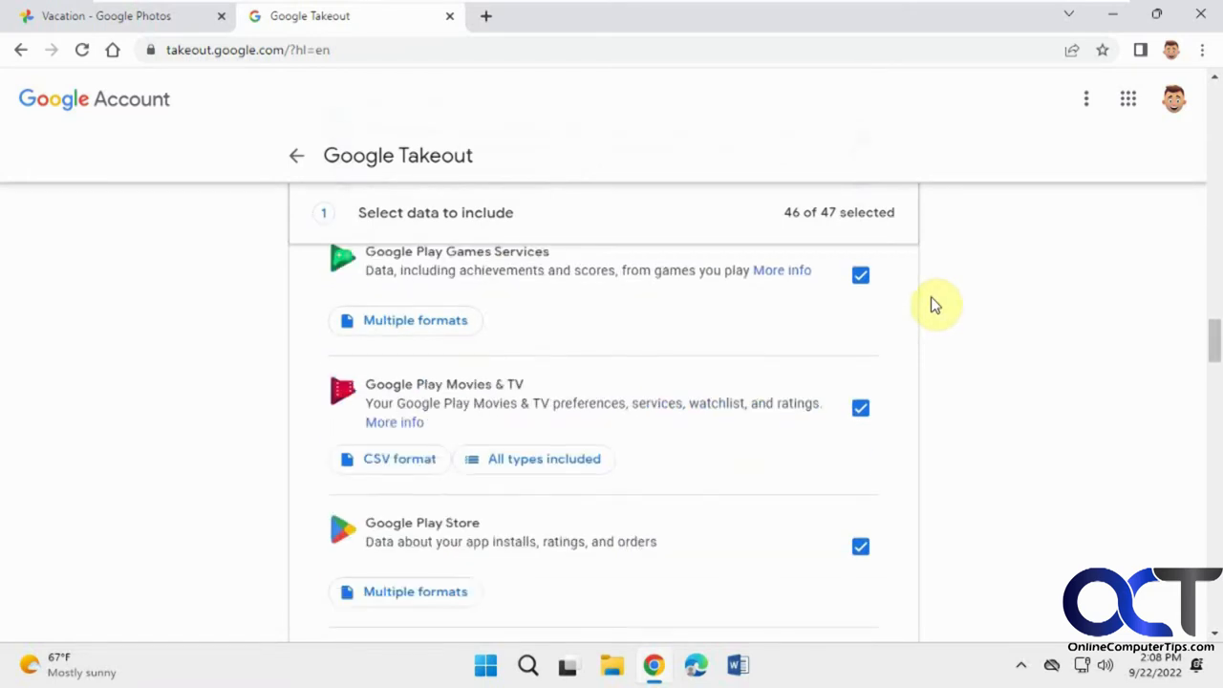
pyautogui.scroll(-5, 931, 296)
pyautogui.scroll(-4, 931, 296)
pyautogui.scroll(-4, 930, 296)
pyautogui.scroll(4, 927, 297)
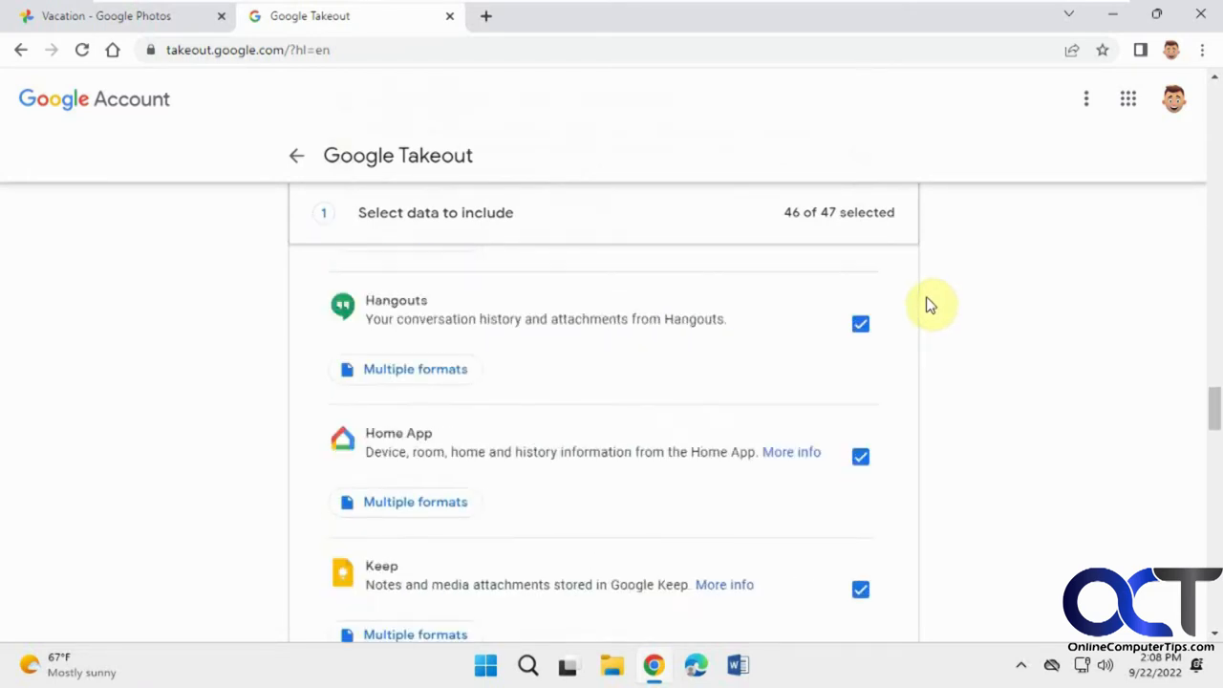
pyautogui.scroll(4, 931, 304)
pyautogui.scroll(4, 931, 304)
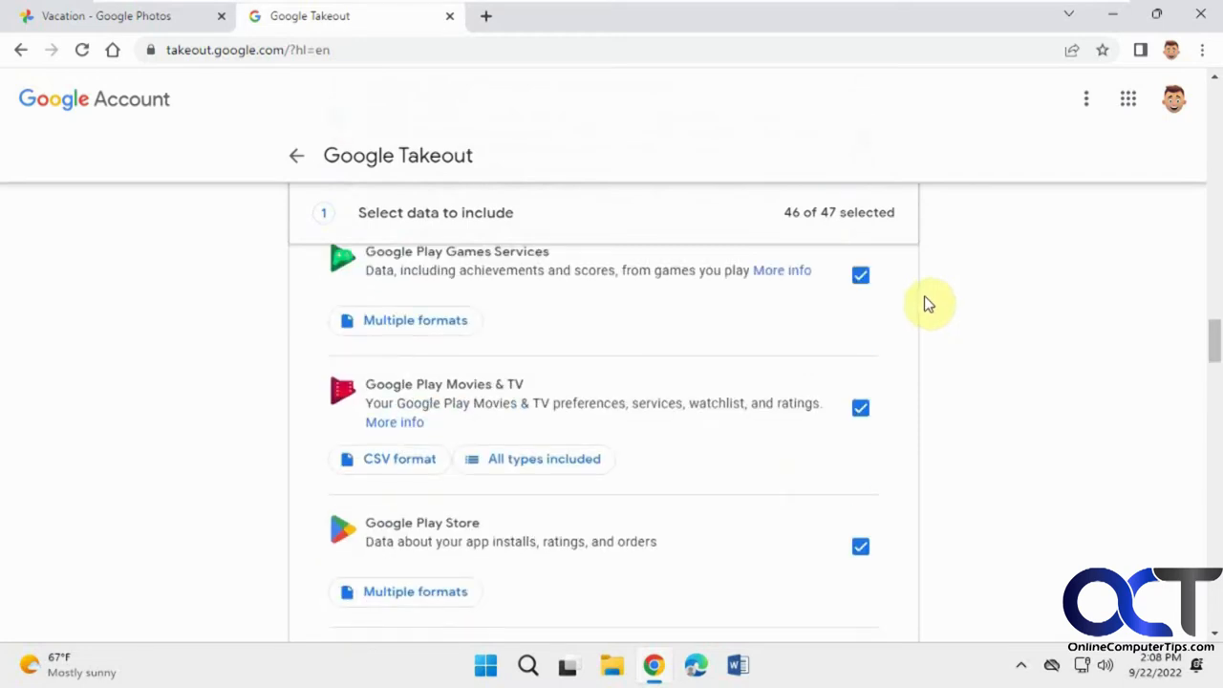
pyautogui.scroll(4, 927, 304)
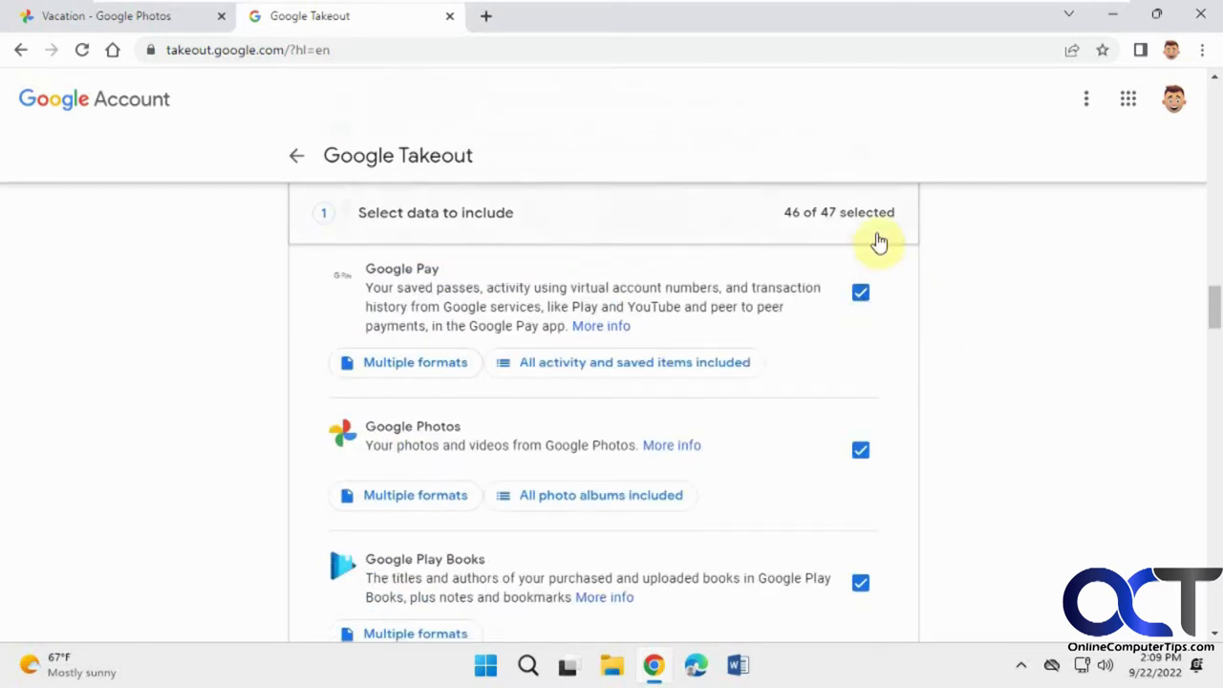
pyautogui.moveTo(1214, 304); pyautogui.dragTo(1213, 105)
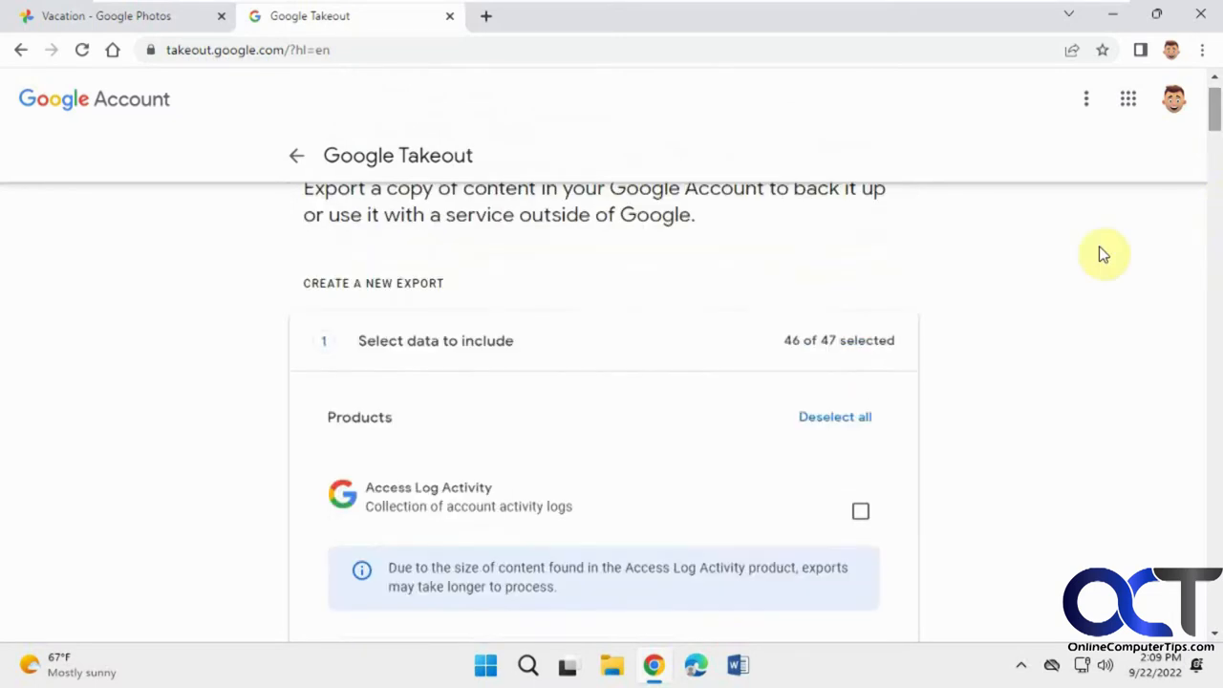
# Step: Deselect all products, tick Google Photos only and keep all photo albums included
pyautogui.click(843, 416)
pyautogui.scroll(-5, 999, 423)
pyautogui.scroll(-5, 994, 423)
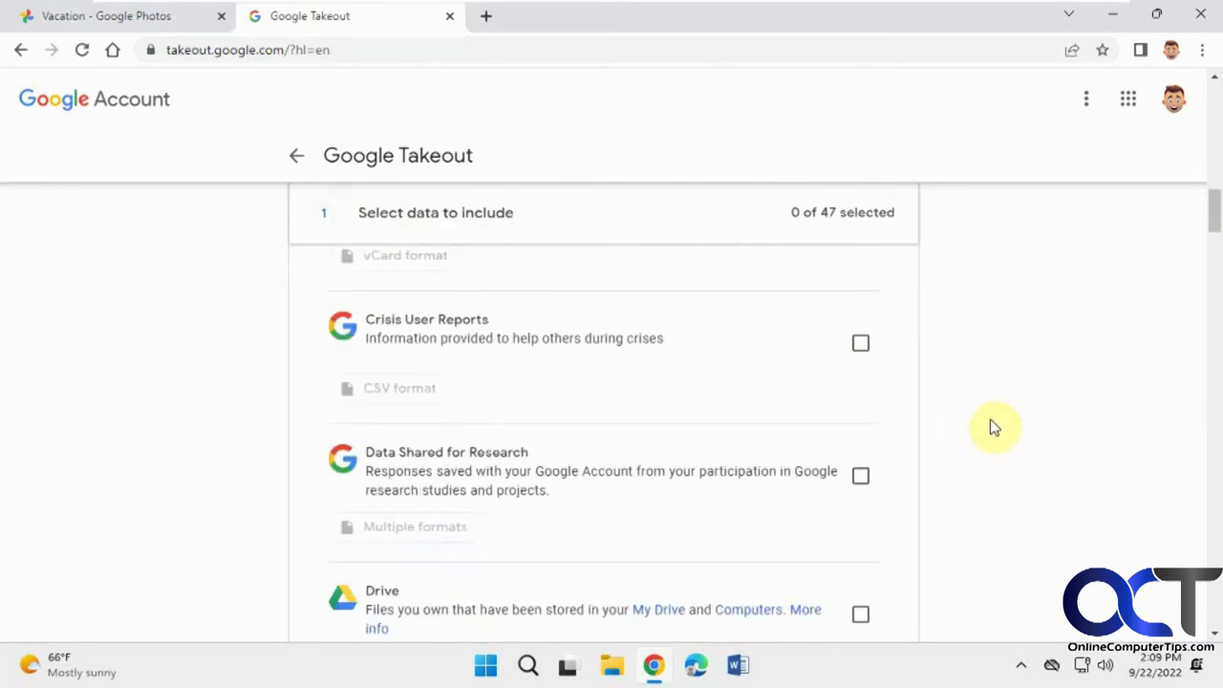
pyautogui.scroll(-5, 992, 424)
pyautogui.scroll(-5, 984, 413)
pyautogui.scroll(-4, 982, 413)
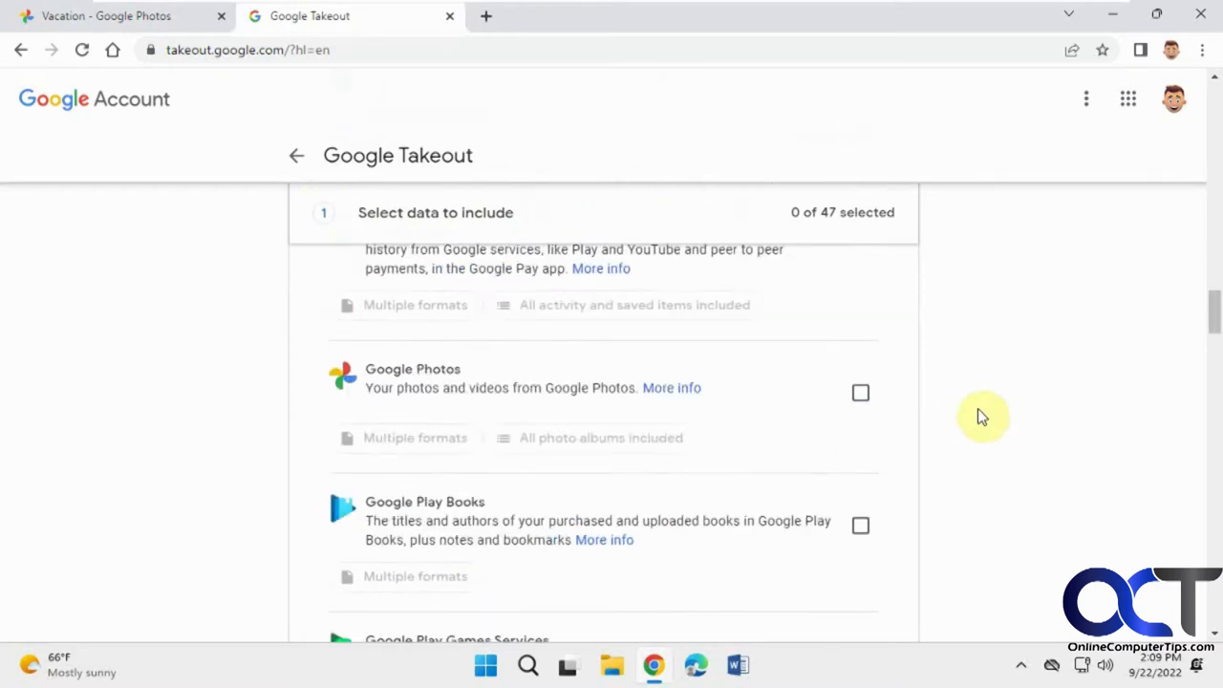
pyautogui.click(861, 394)
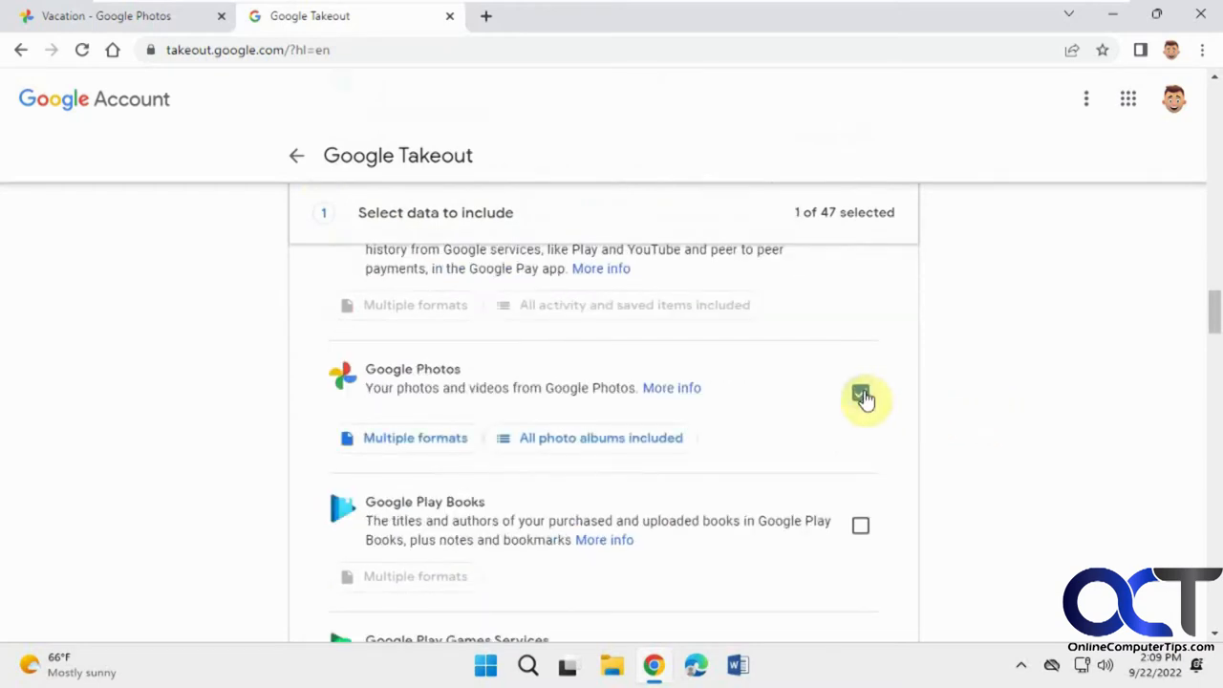
pyautogui.click(625, 442)
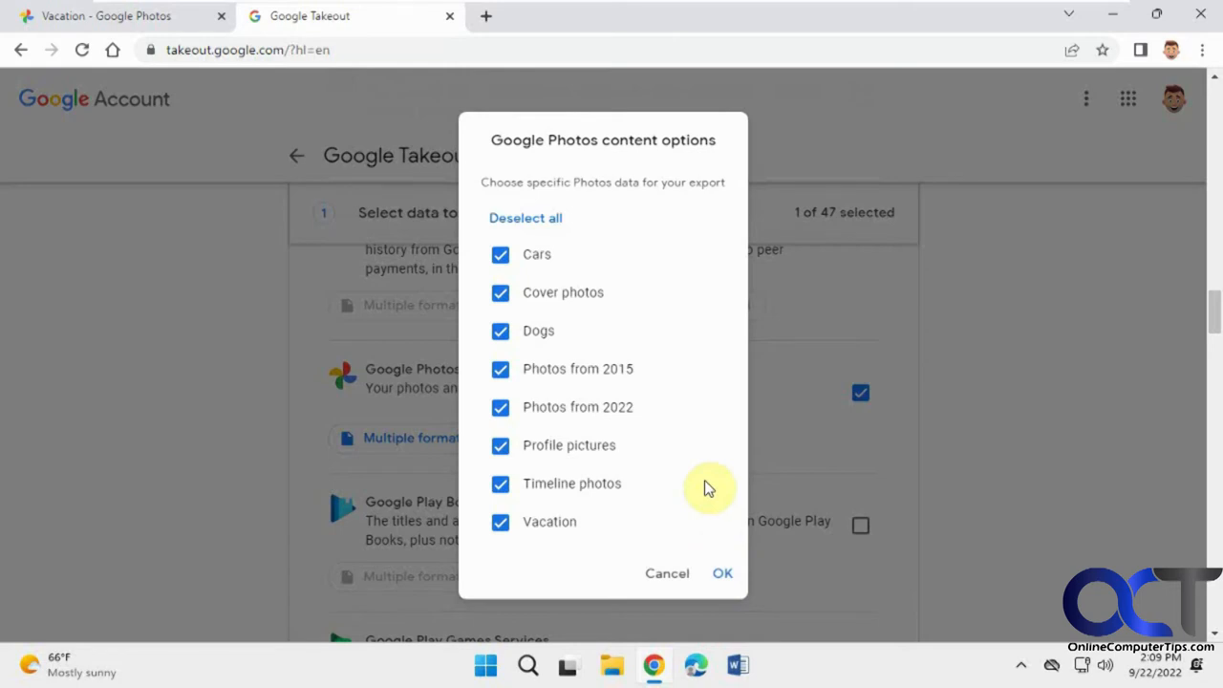
pyautogui.click(722, 573)
pyautogui.scroll(-10, 1051, 487)
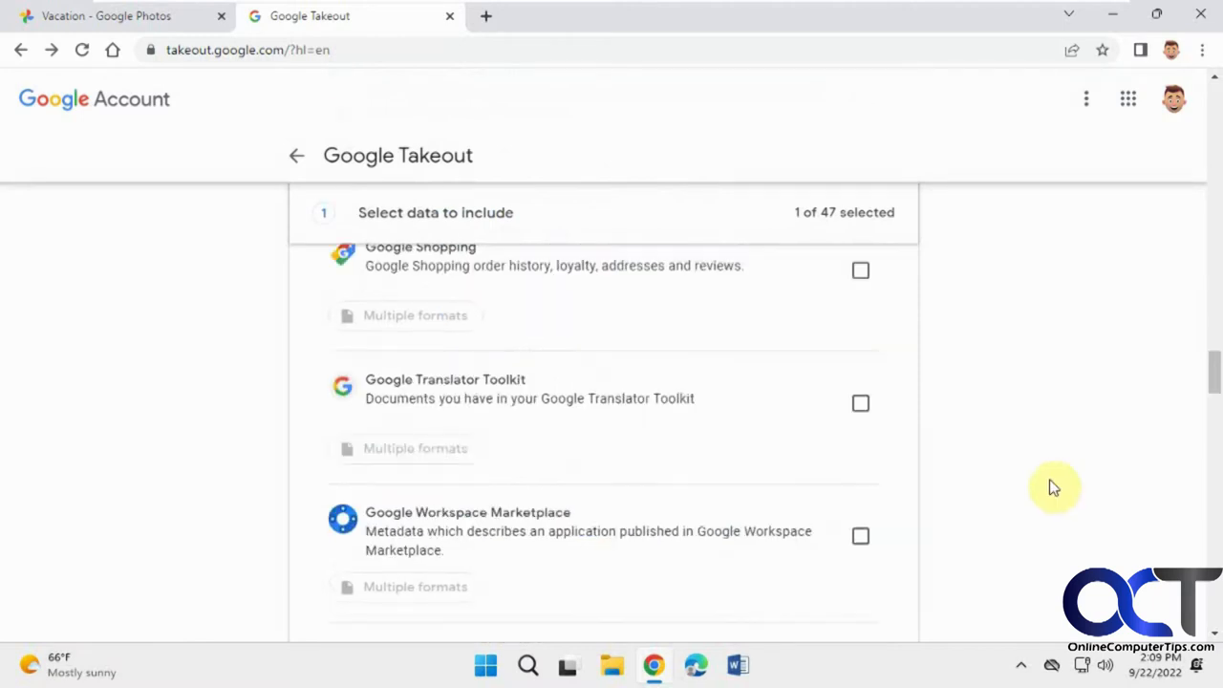
pyautogui.scroll(-10, 1051, 487)
pyautogui.scroll(-10, 1047, 492)
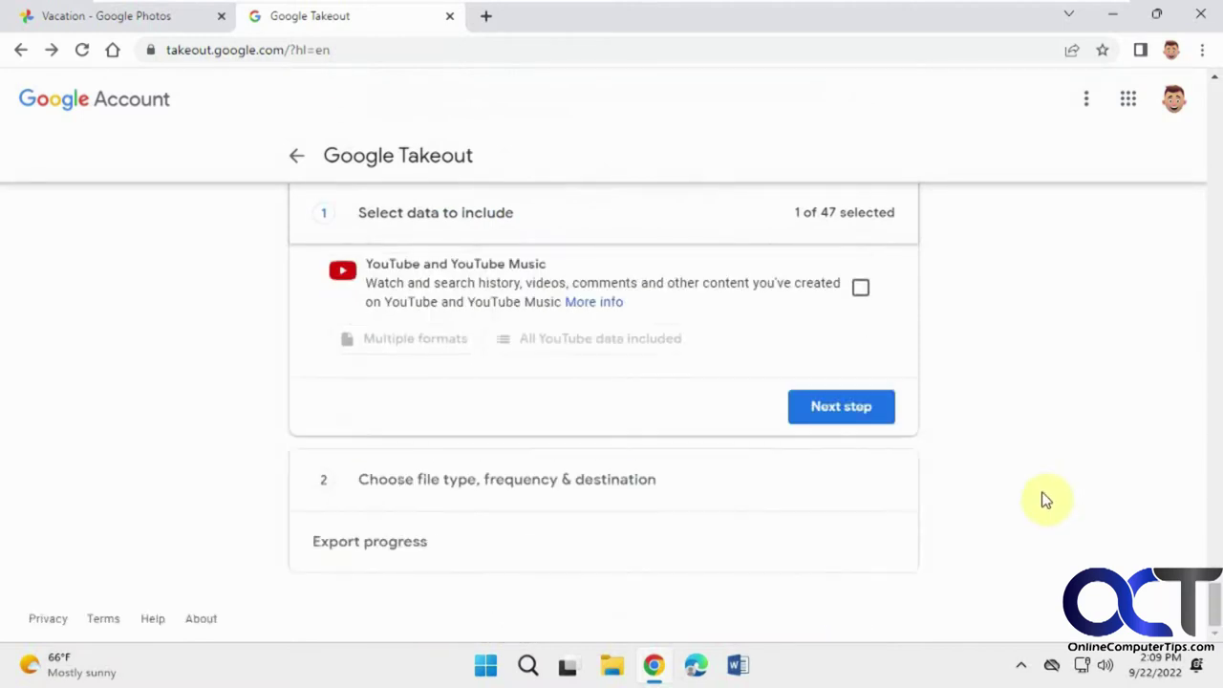
# Step: Continue to destination settings and keep the email download link destination
pyautogui.click(841, 406)
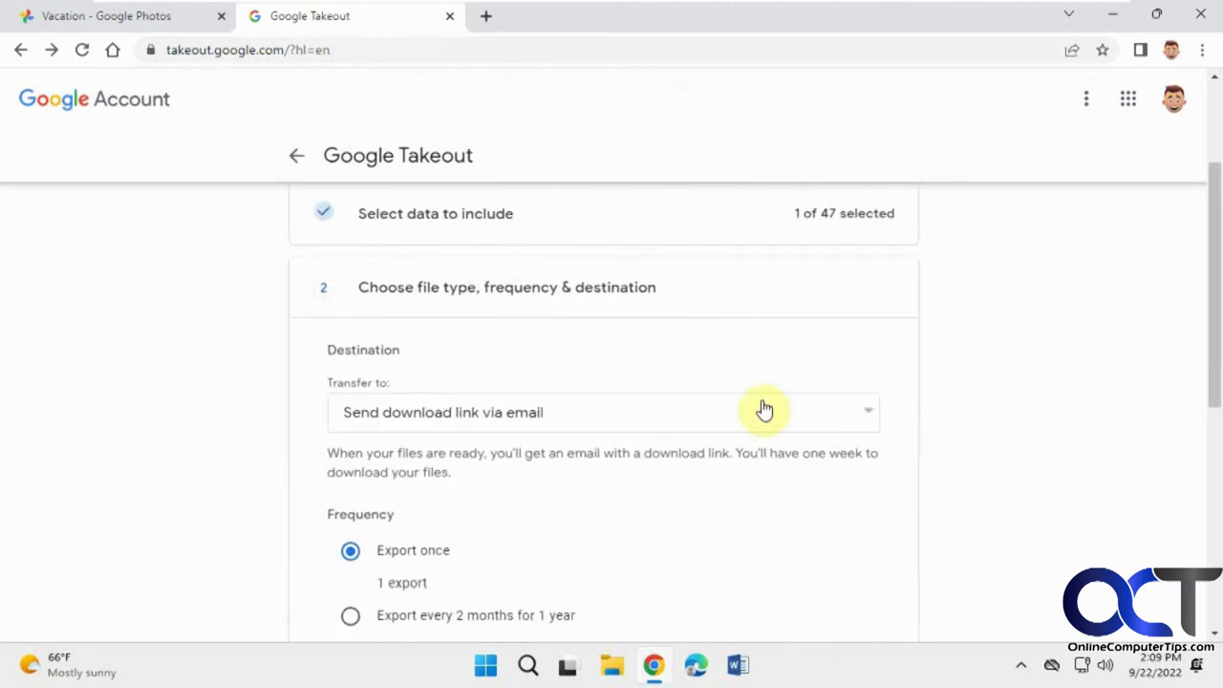
pyautogui.click(699, 420)
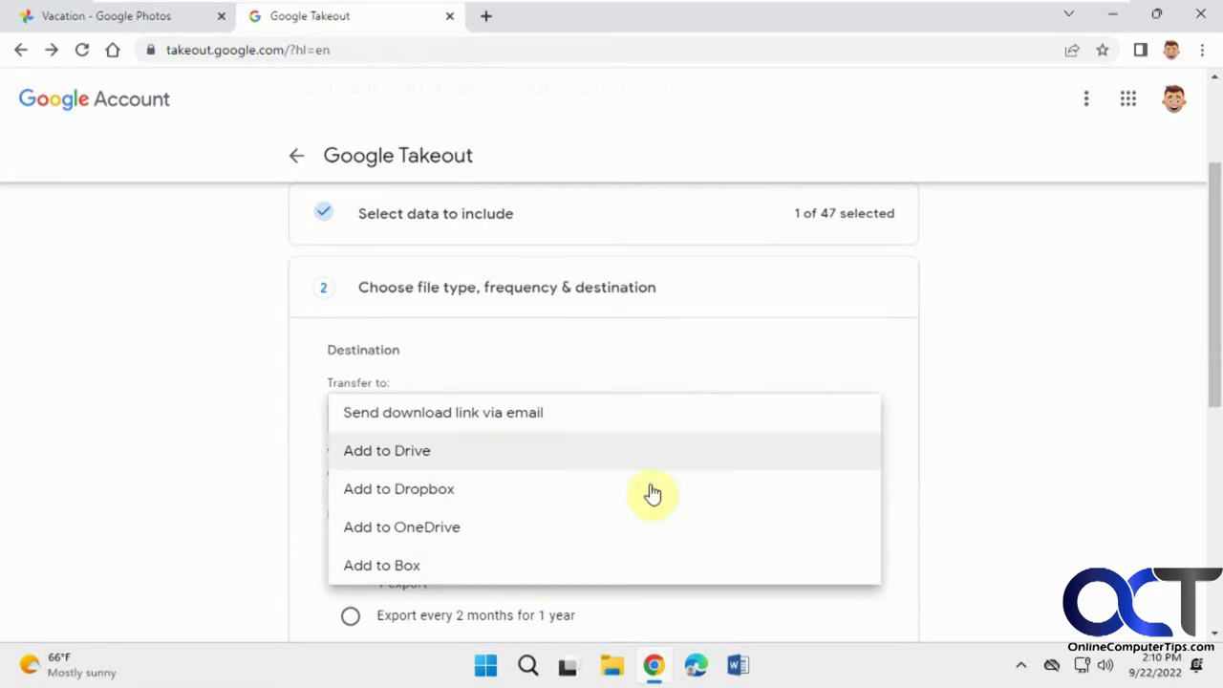
pyautogui.click(1007, 442)
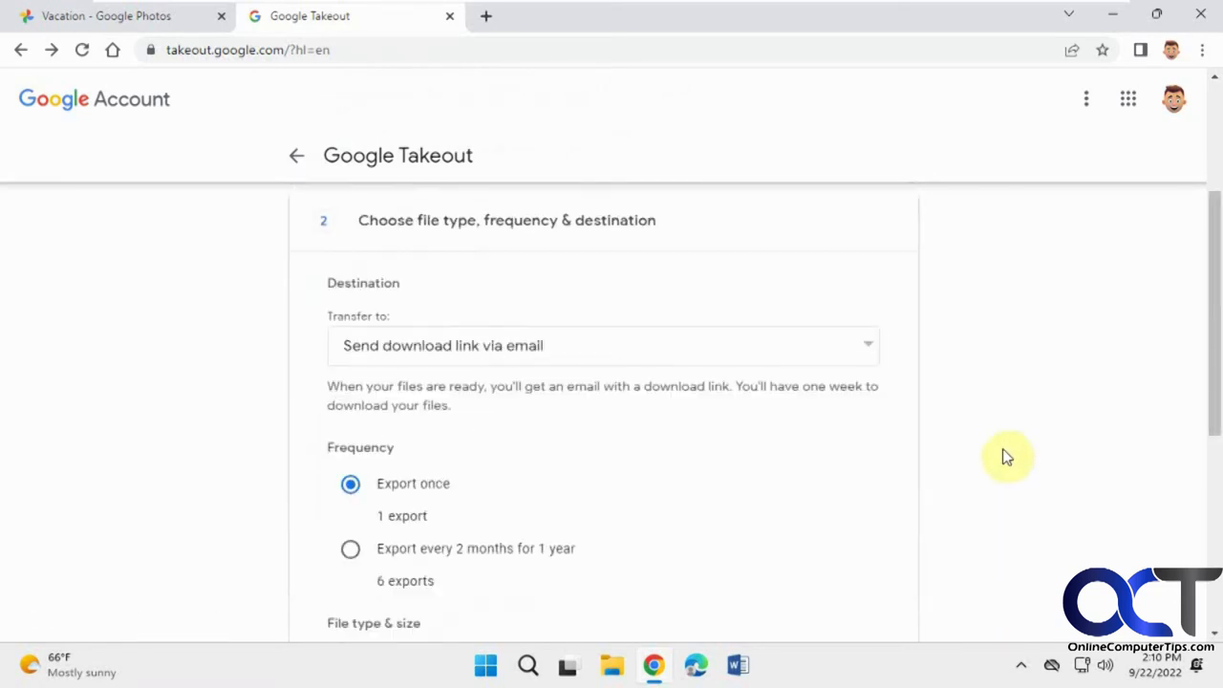
pyautogui.moveTo(1215, 401); pyautogui.dragTo(1219, 501)
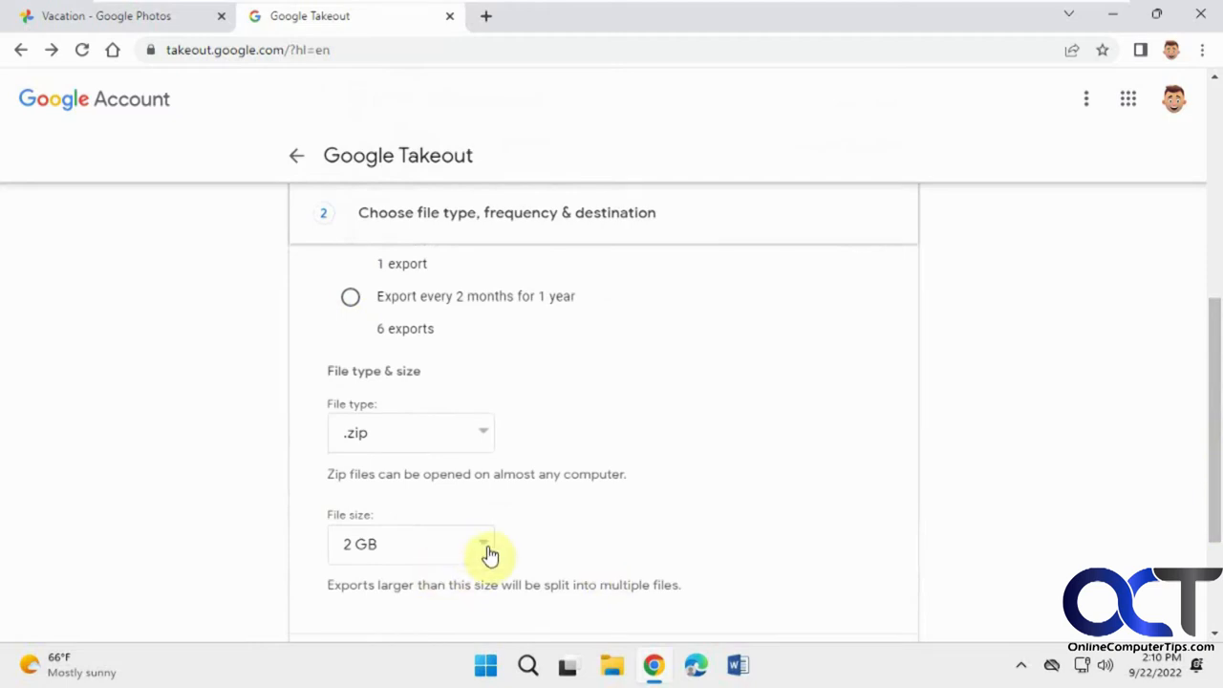
# Step: Set the archive to split into 2 GB files and create the Google Photos export
pyautogui.click(482, 546)
pyautogui.click(468, 489)
pyautogui.click(483, 547)
pyautogui.click(401, 529)
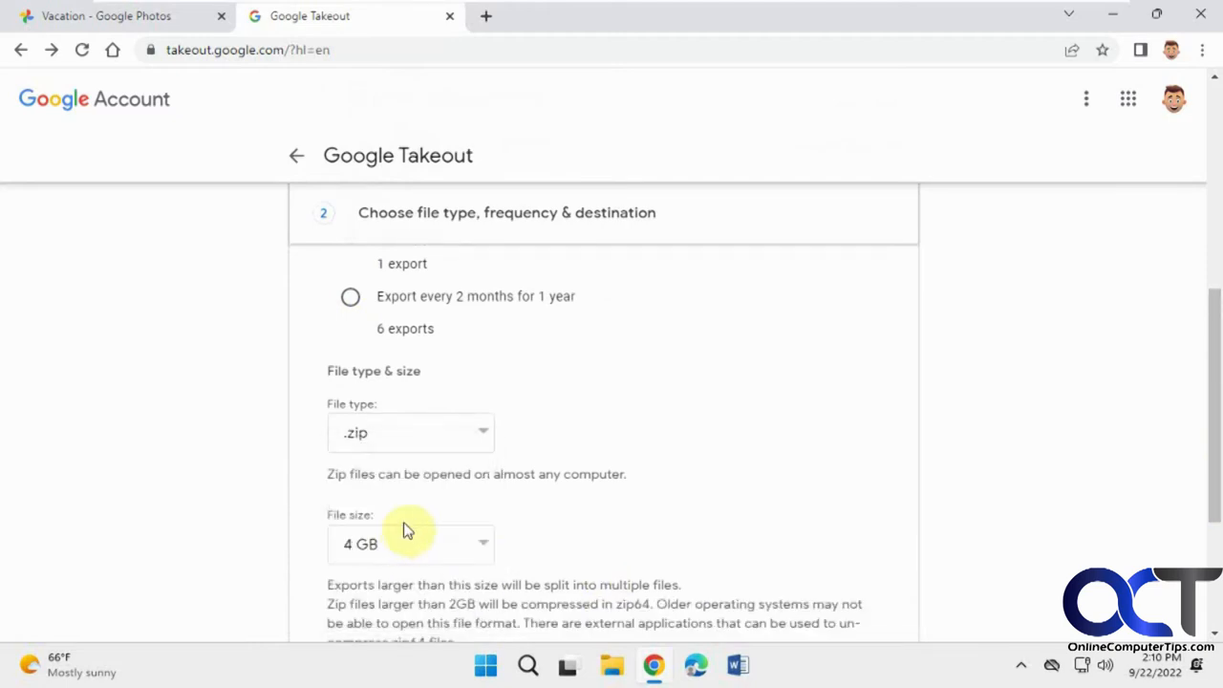
pyautogui.scroll(-3, 698, 522)
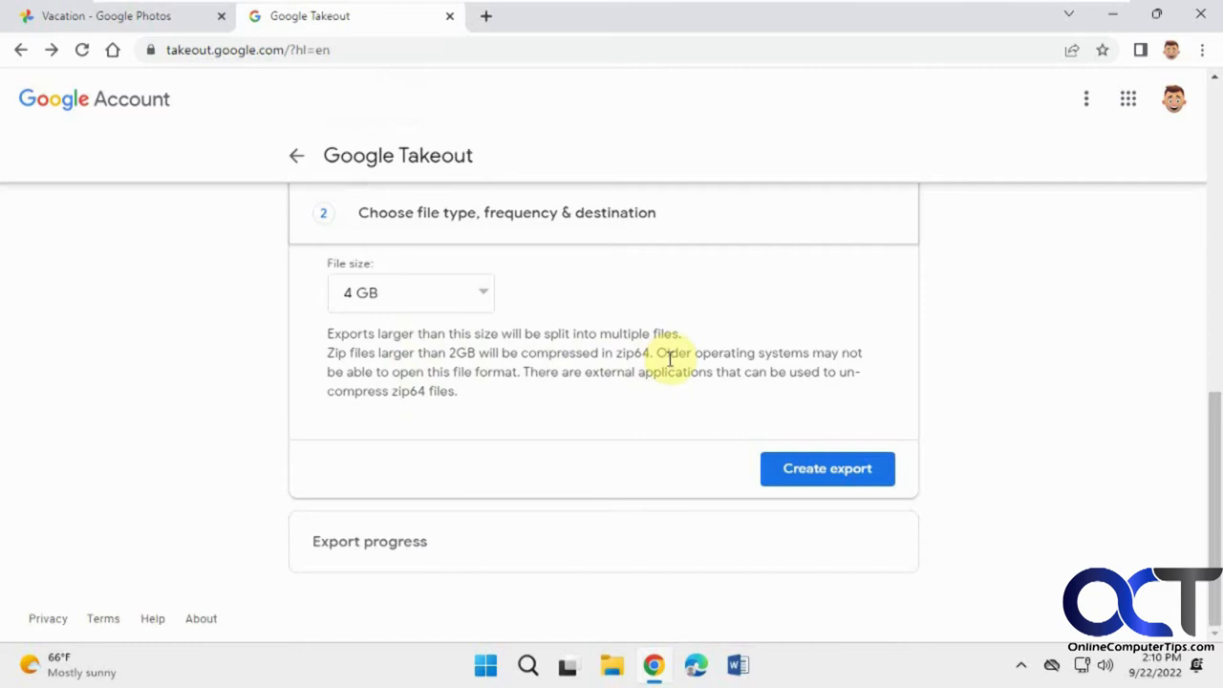
pyautogui.click(483, 292)
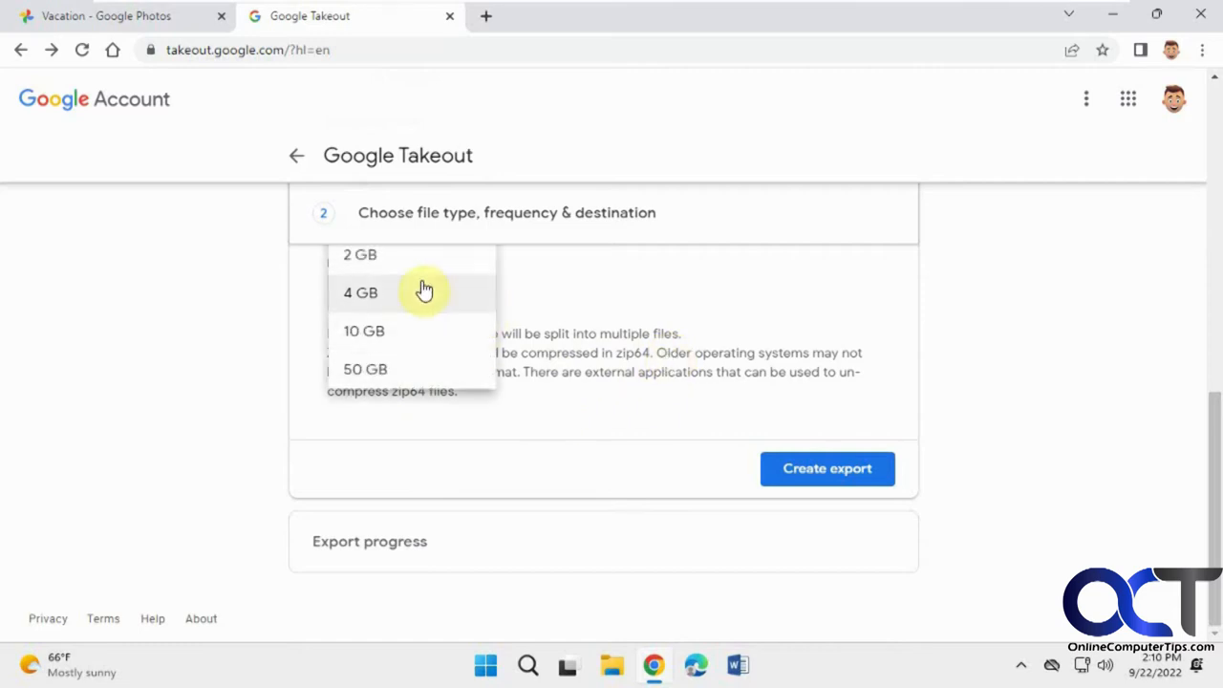
pyautogui.click(411, 256)
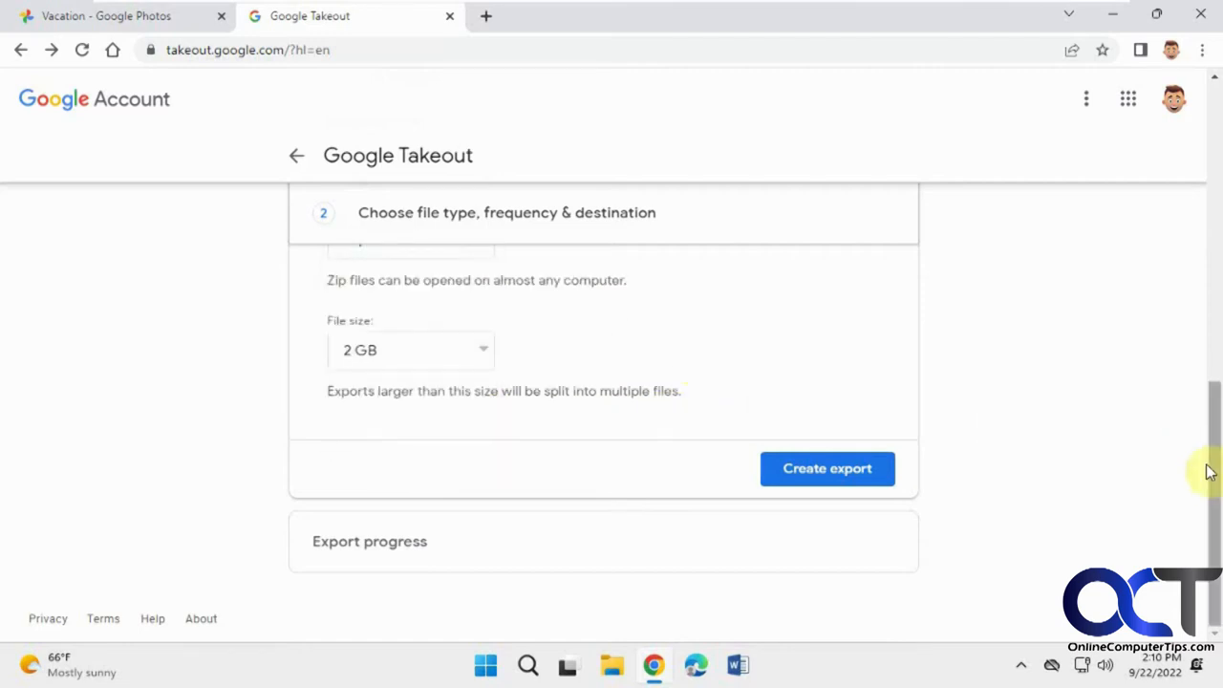
pyautogui.moveTo(1209, 470); pyautogui.dragTo(1215, 361)
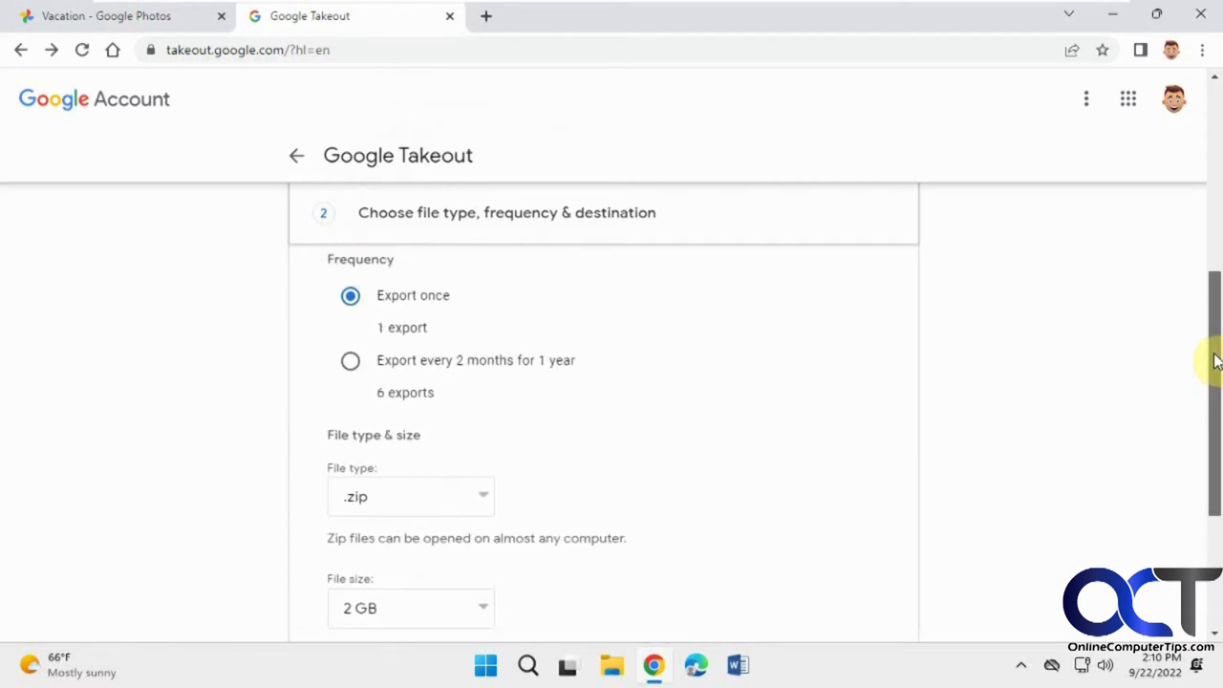
pyautogui.moveTo(1215, 361); pyautogui.dragTo(1215, 334)
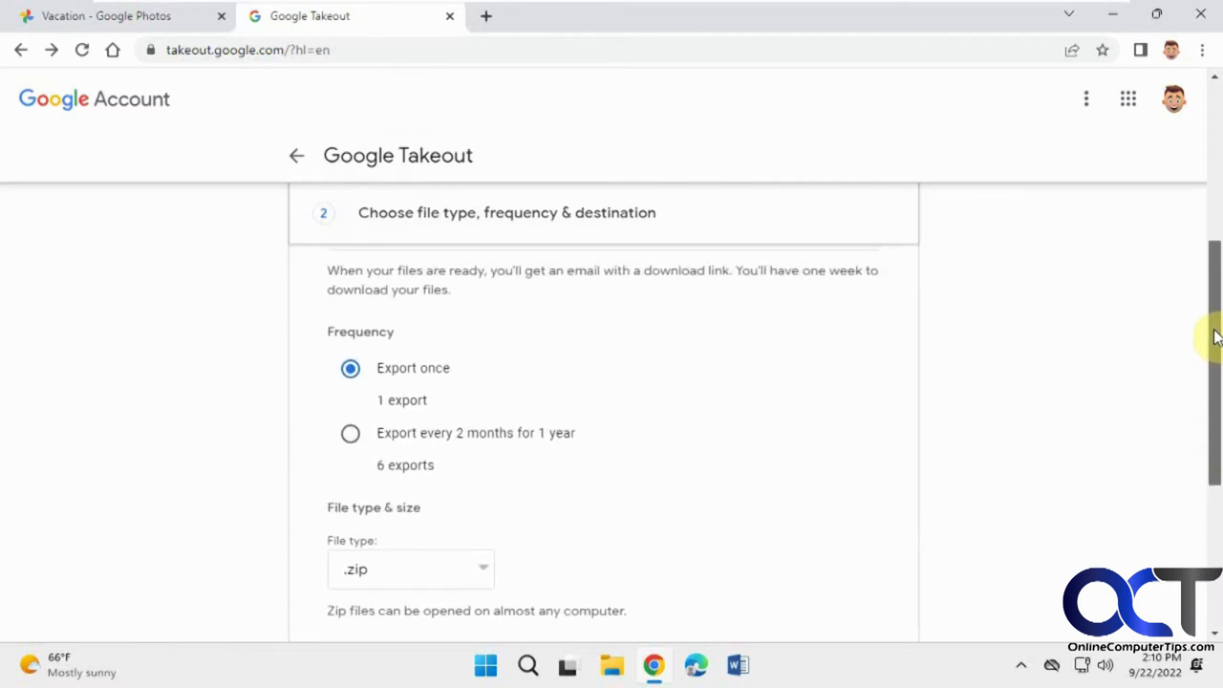
pyautogui.moveTo(1216, 334); pyautogui.dragTo(1216, 468)
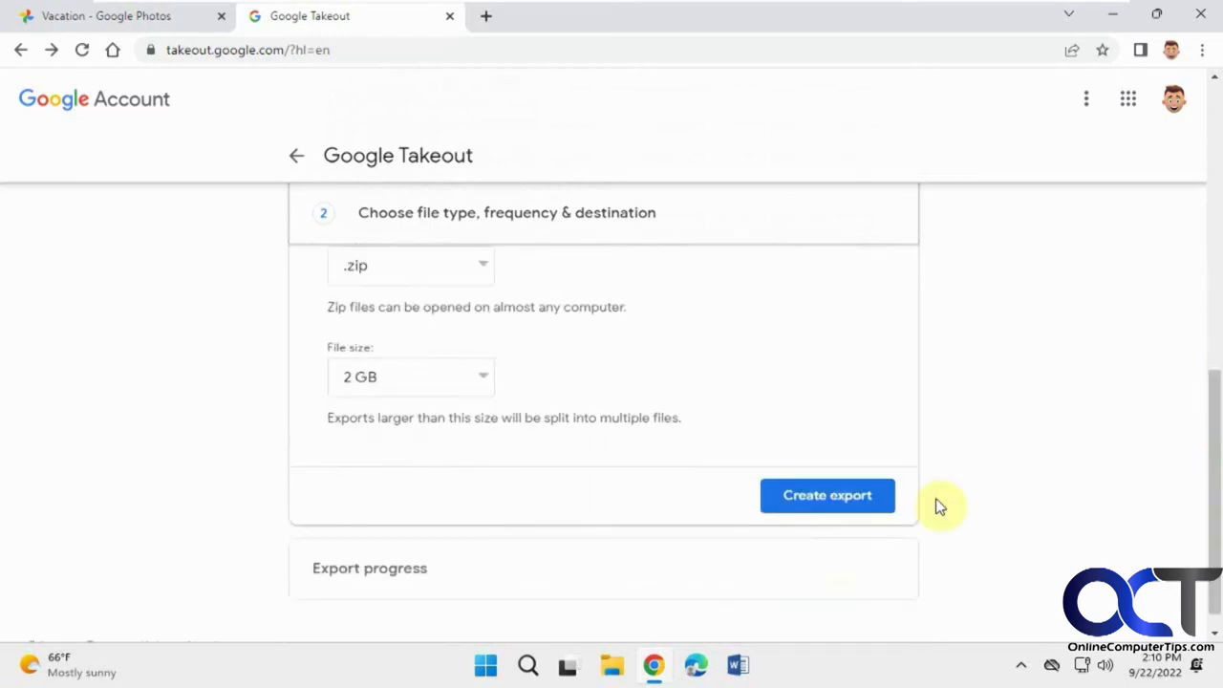
pyautogui.click(828, 495)
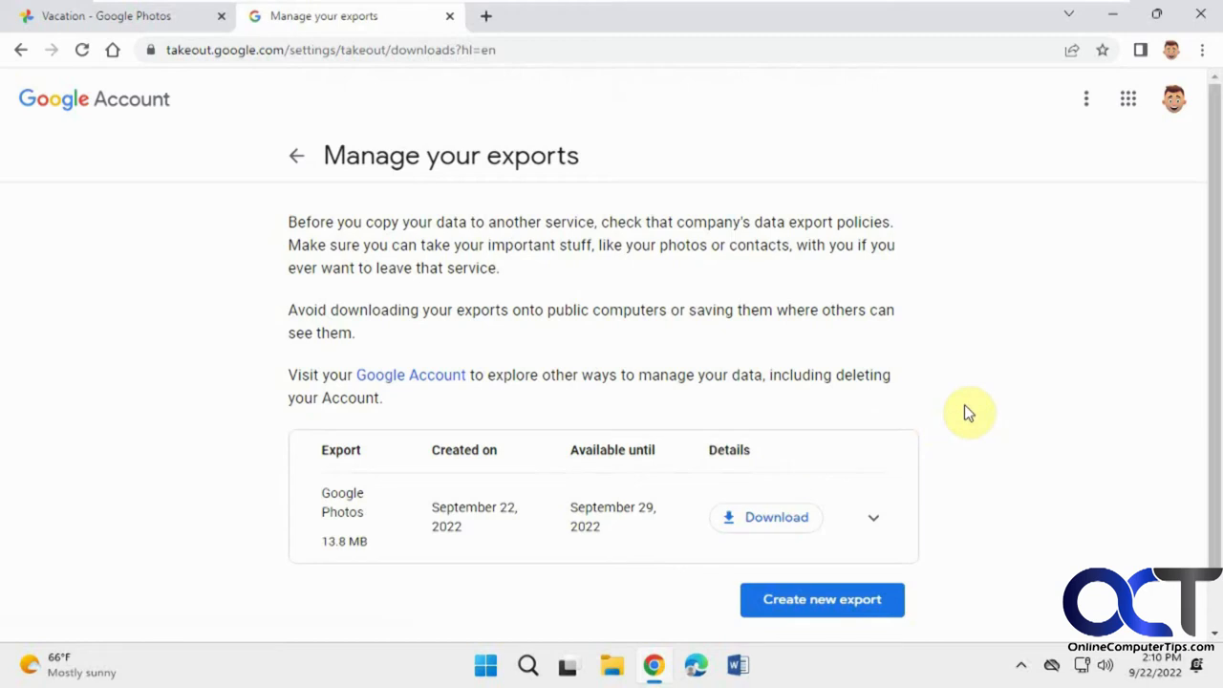
pyautogui.moveTo(1214, 411); pyautogui.dragTo(1214, 435)
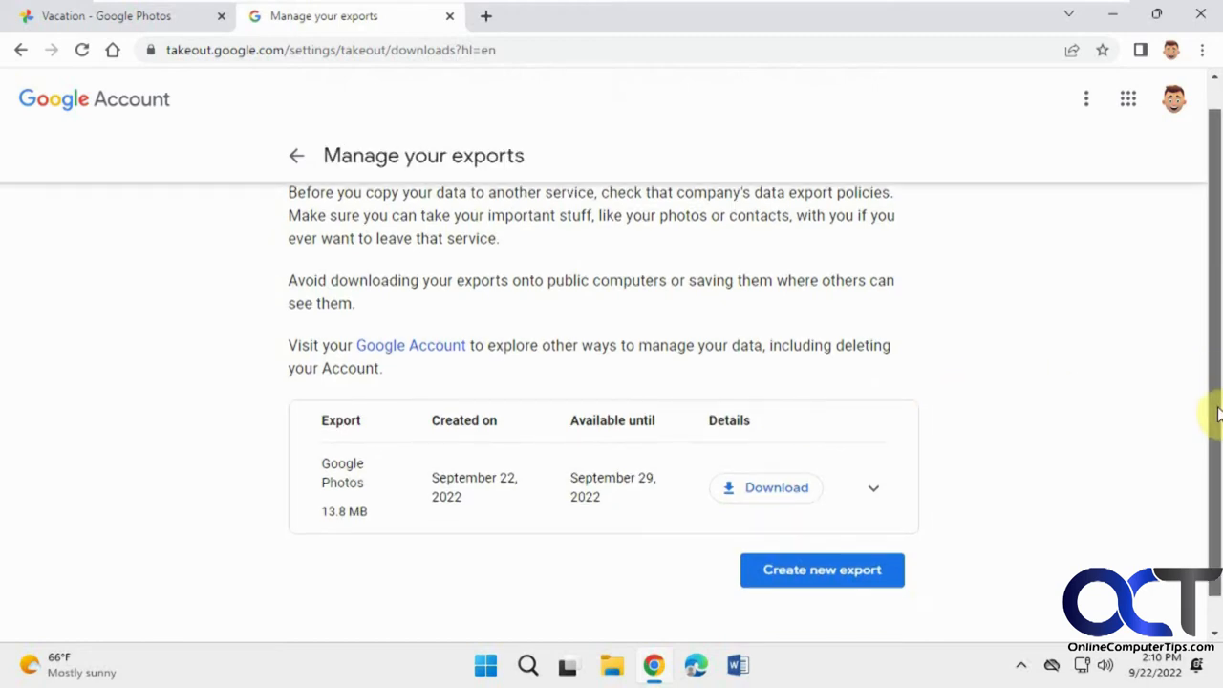
# Step: Download the finished Google Photos export and open the zip archive
pyautogui.click(784, 489)
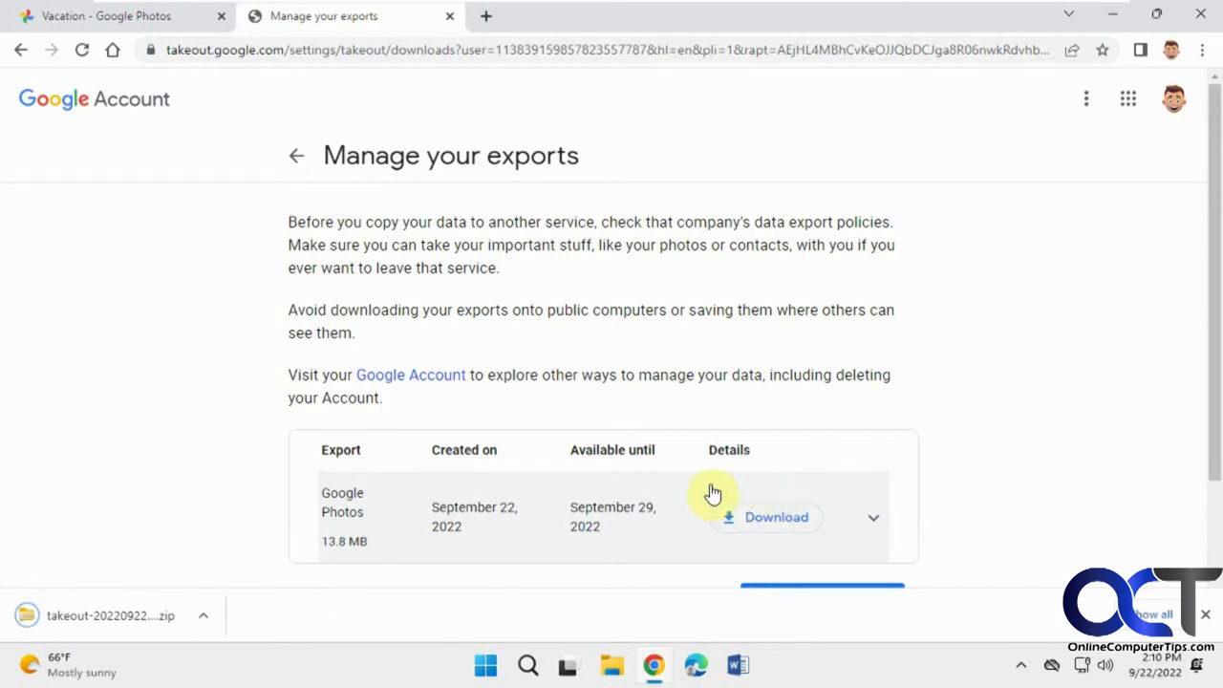
pyautogui.click(162, 620)
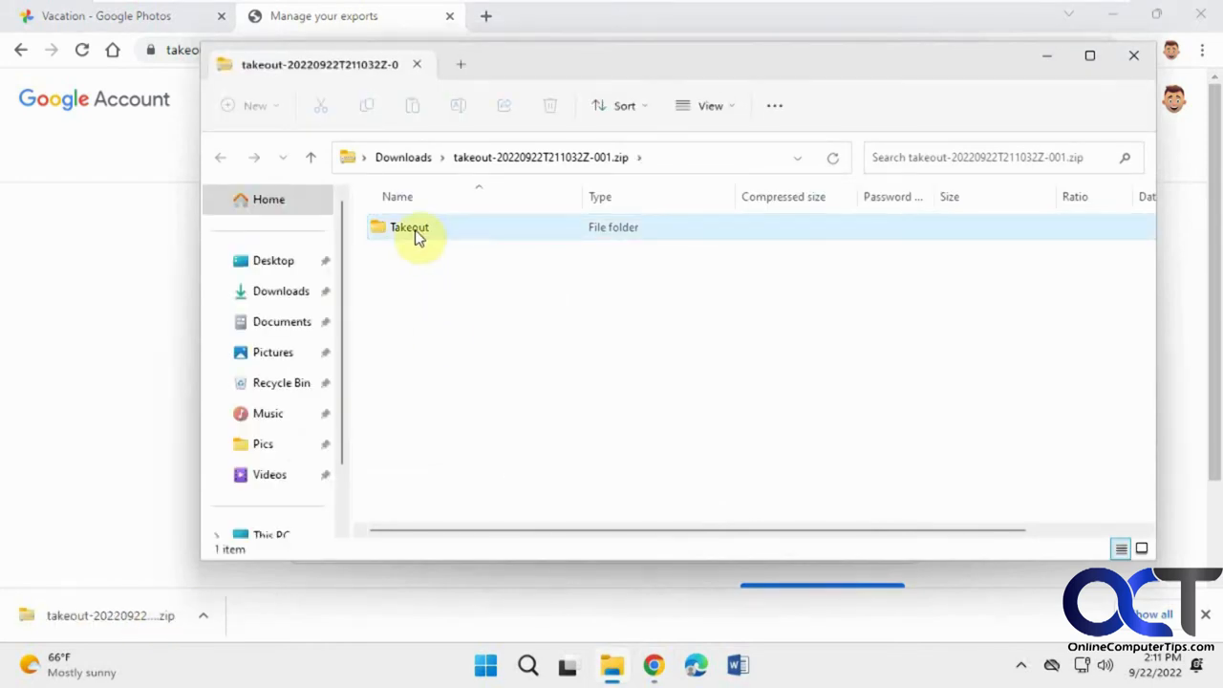
# Step: Browse the zip into Takeout, Google Photos and the Vacation album folder
pyautogui.doubleClick(409, 228)
pyautogui.doubleClick(419, 230)
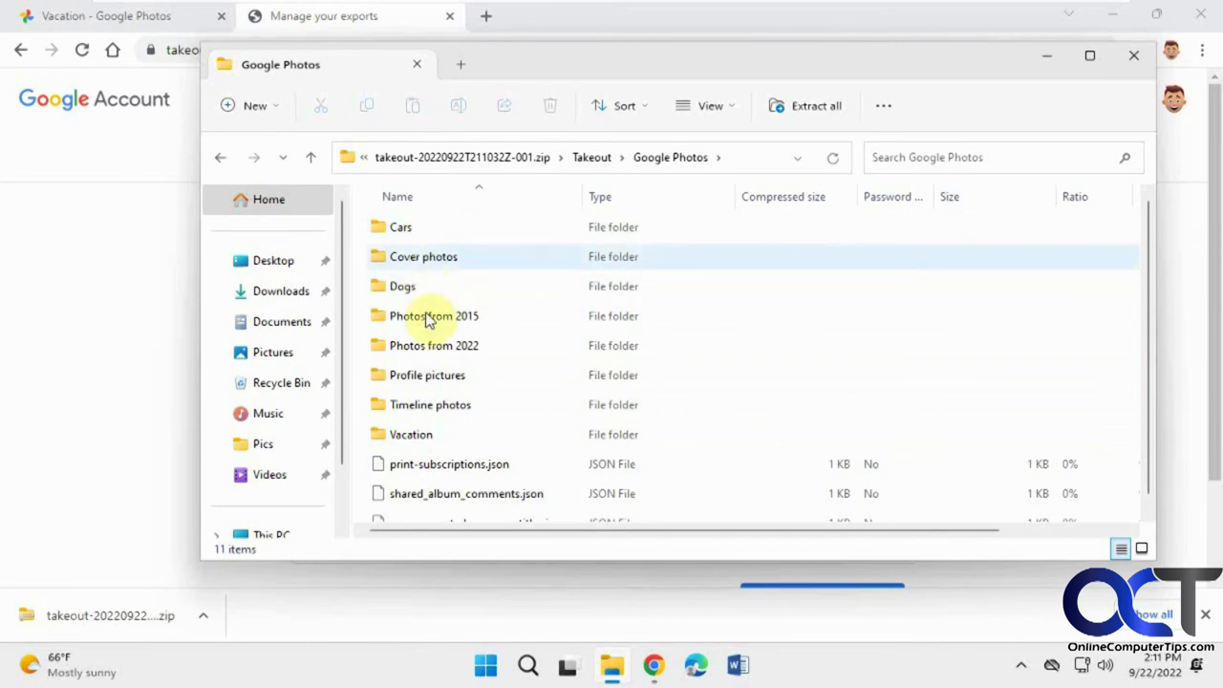
pyautogui.doubleClick(411, 434)
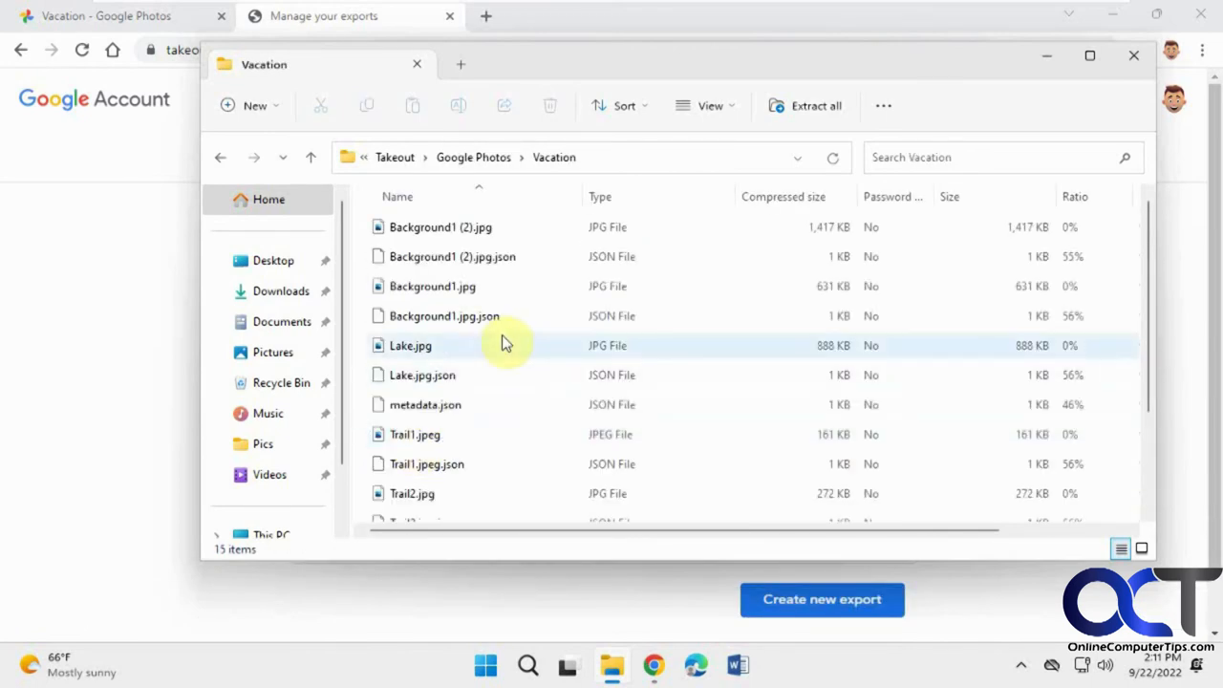
# Step: Return to the browser and open Manage your Google Account from the account menu
pyautogui.click(139, 292)
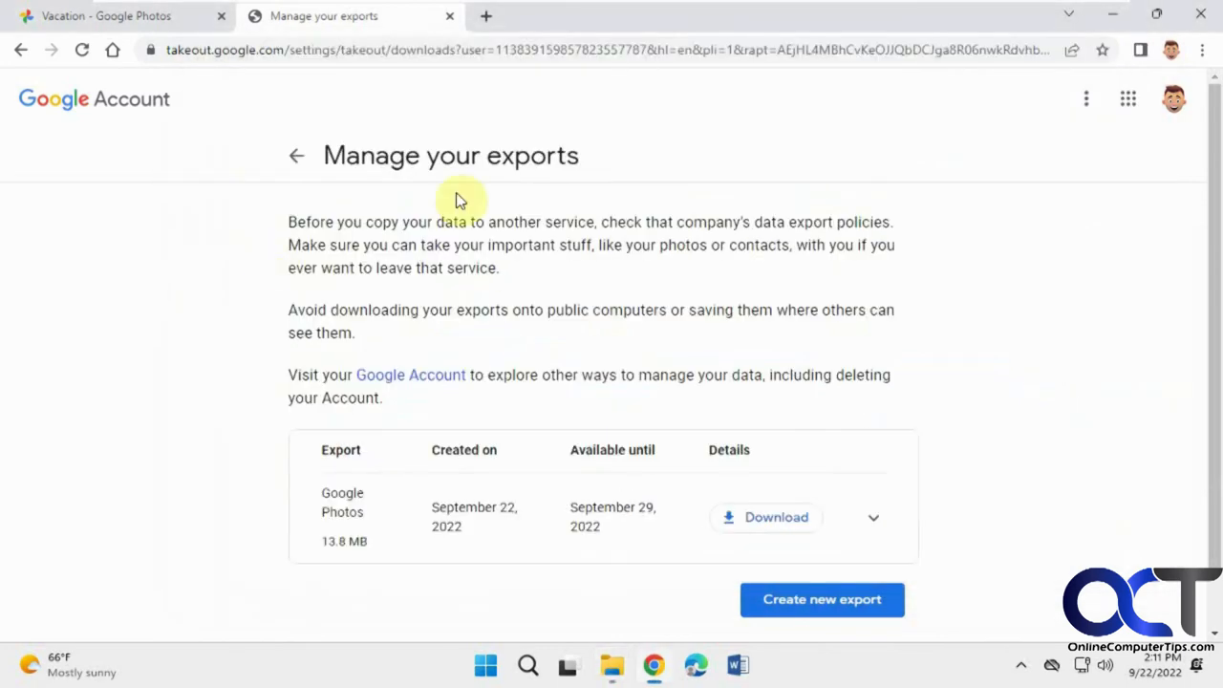
pyautogui.click(156, 20)
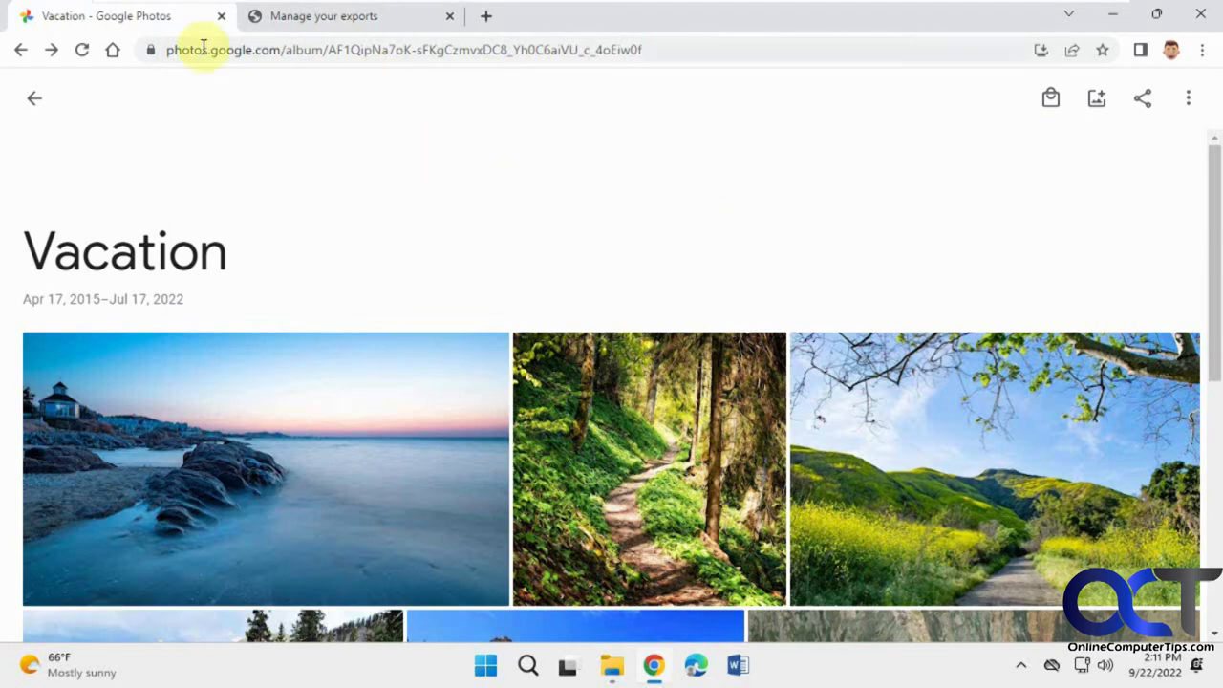
pyautogui.click(113, 49)
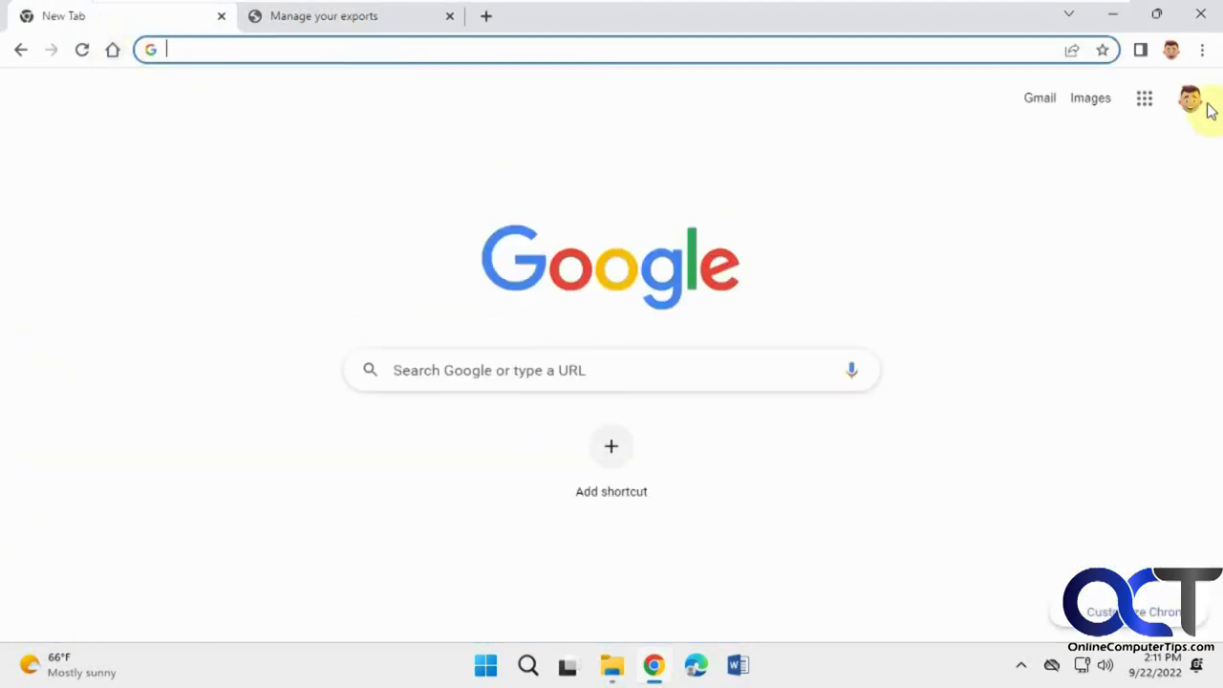
pyautogui.click(1190, 101)
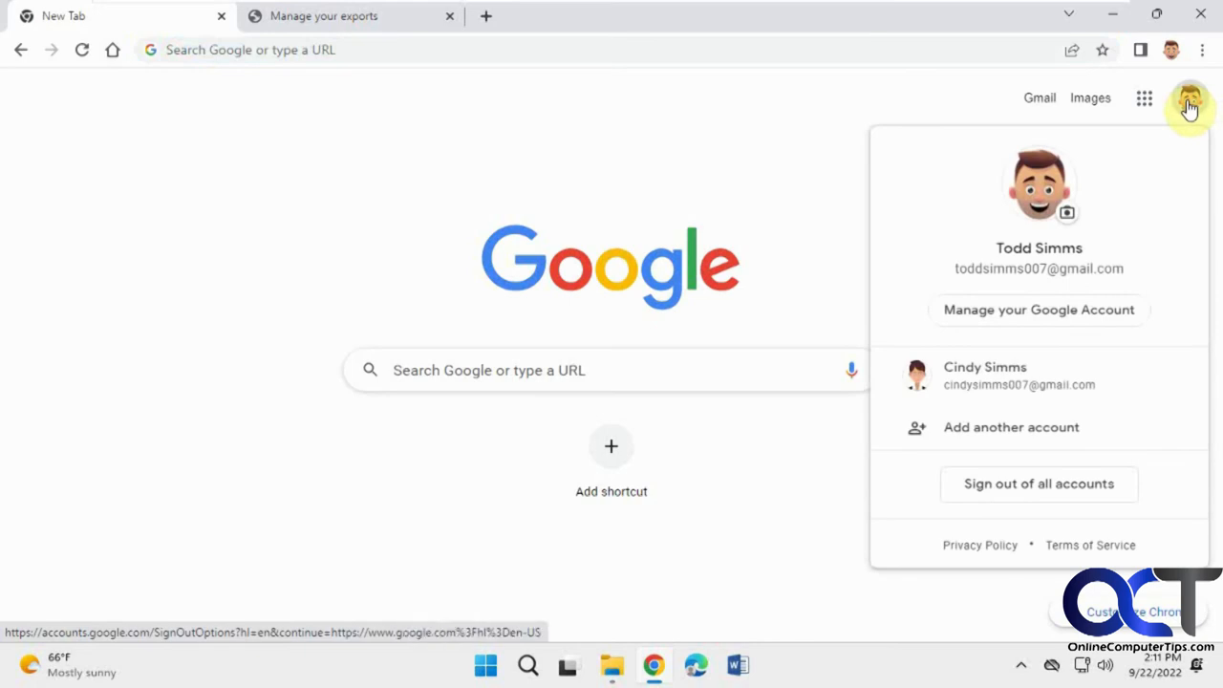
pyautogui.click(1041, 312)
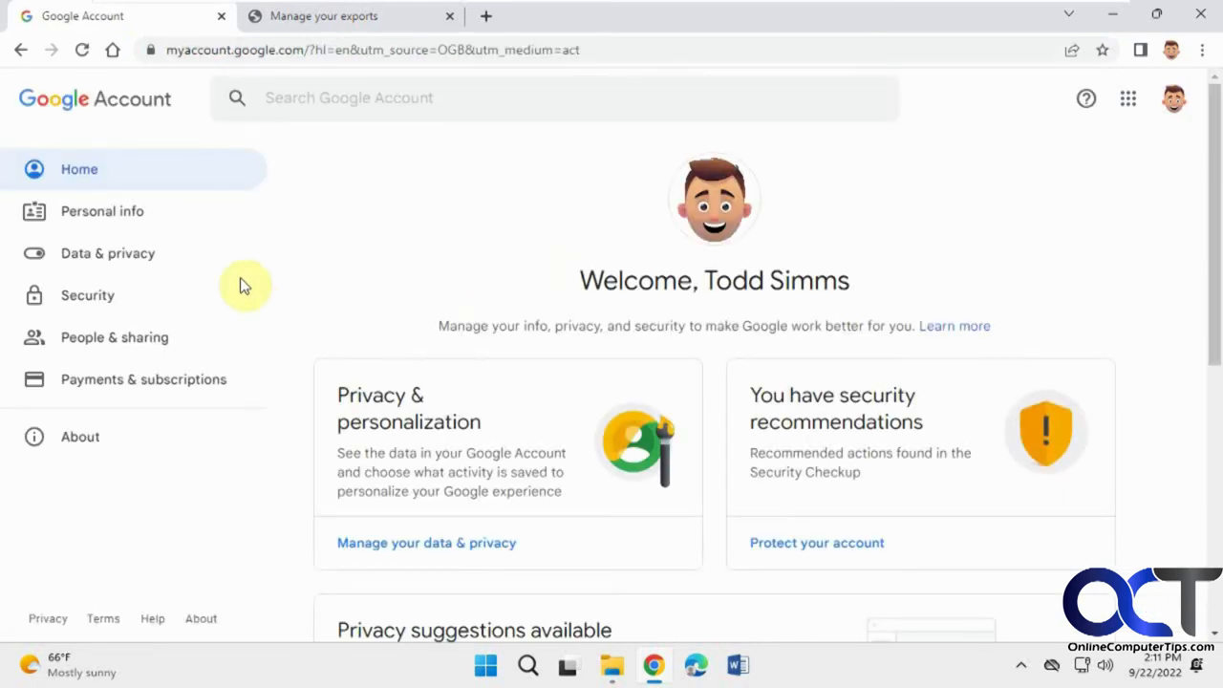
# Step: Go to Data & privacy and open Download your data to reach Google Takeout
pyautogui.click(122, 251)
pyautogui.scroll(-10, 789, 425)
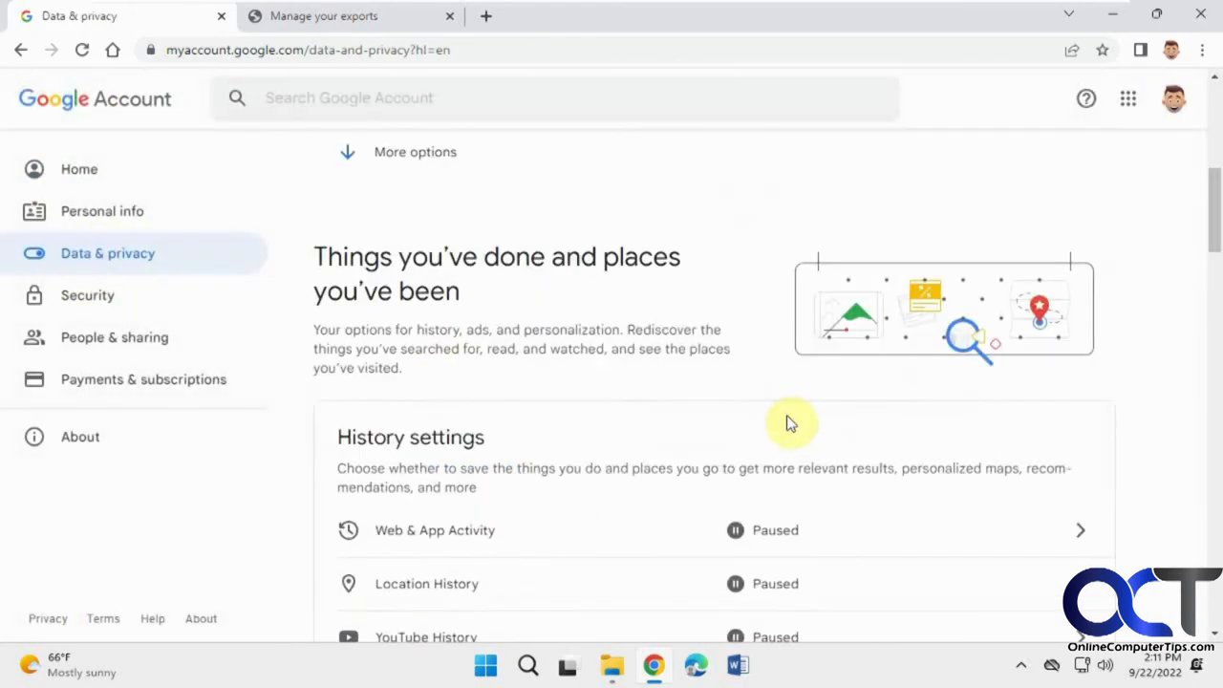
pyautogui.scroll(-10, 789, 425)
pyautogui.scroll(-10, 789, 425)
pyautogui.scroll(-8, 789, 426)
pyautogui.scroll(-5, 790, 425)
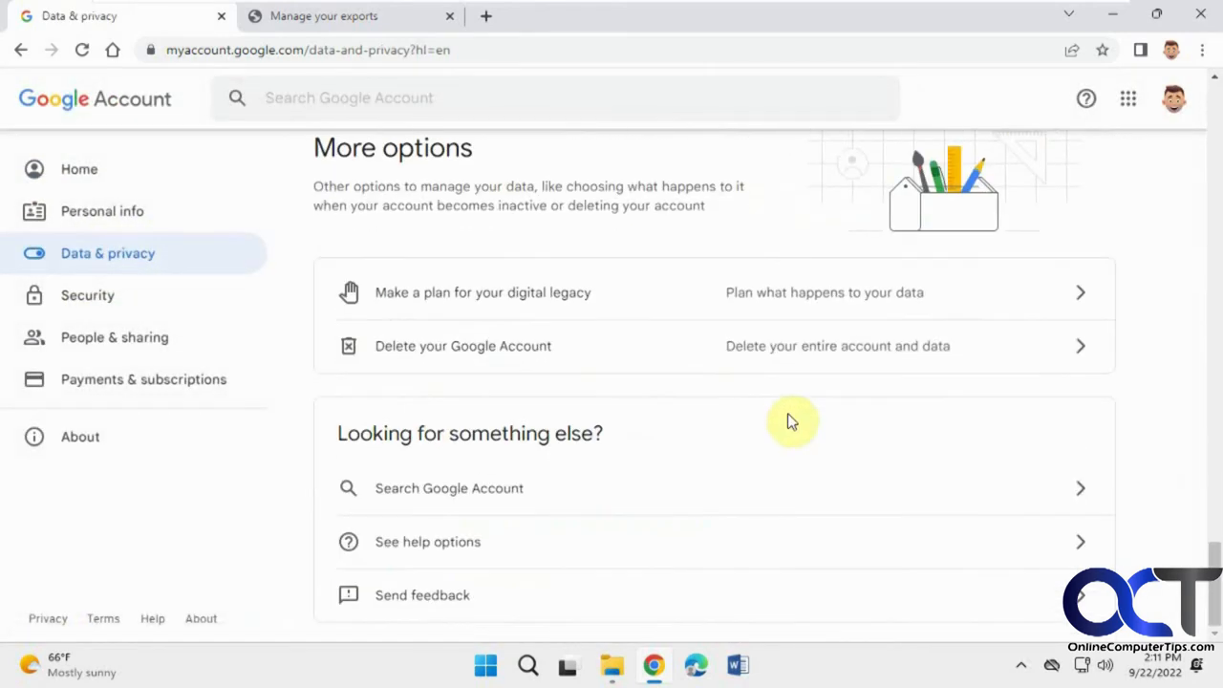
pyautogui.moveTo(1215, 585); pyautogui.dragTo(1215, 507)
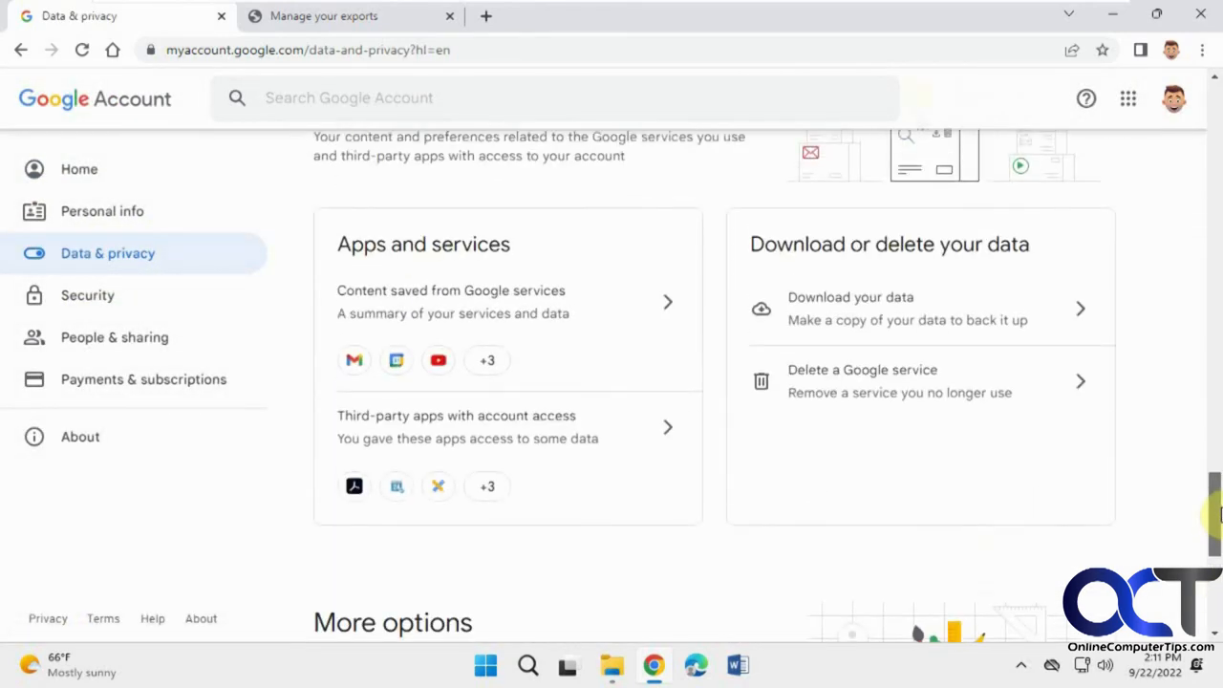
pyautogui.click(963, 336)
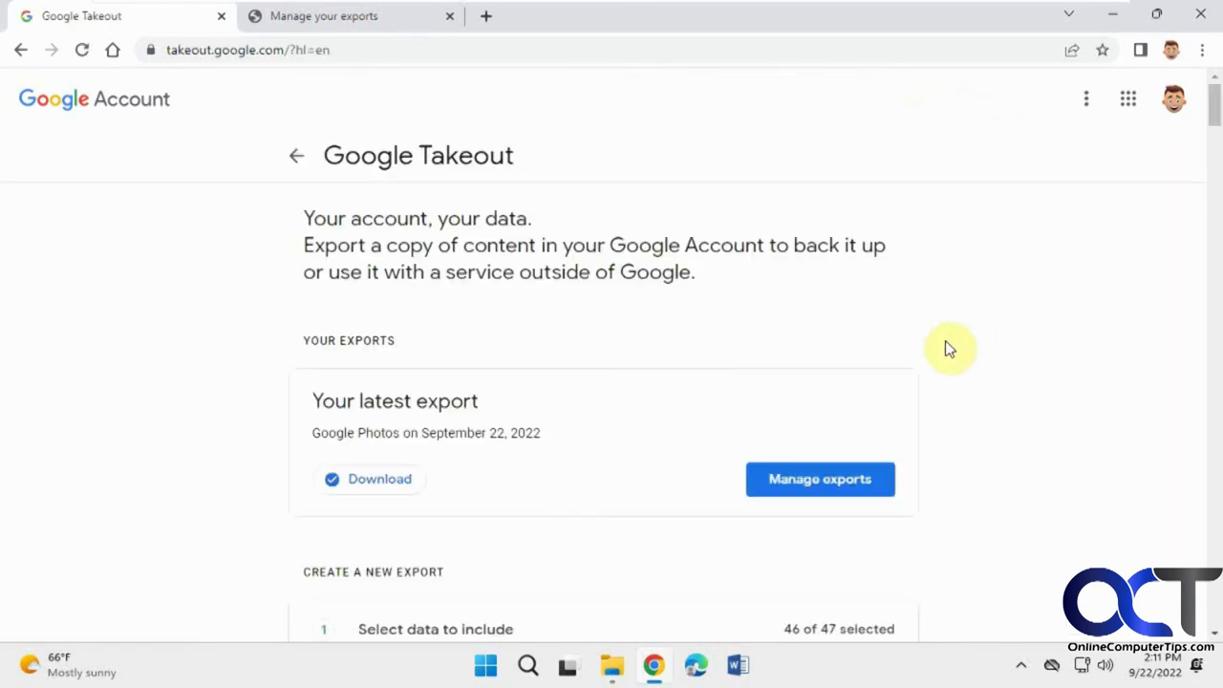
pyautogui.scroll(-4, 916, 444)
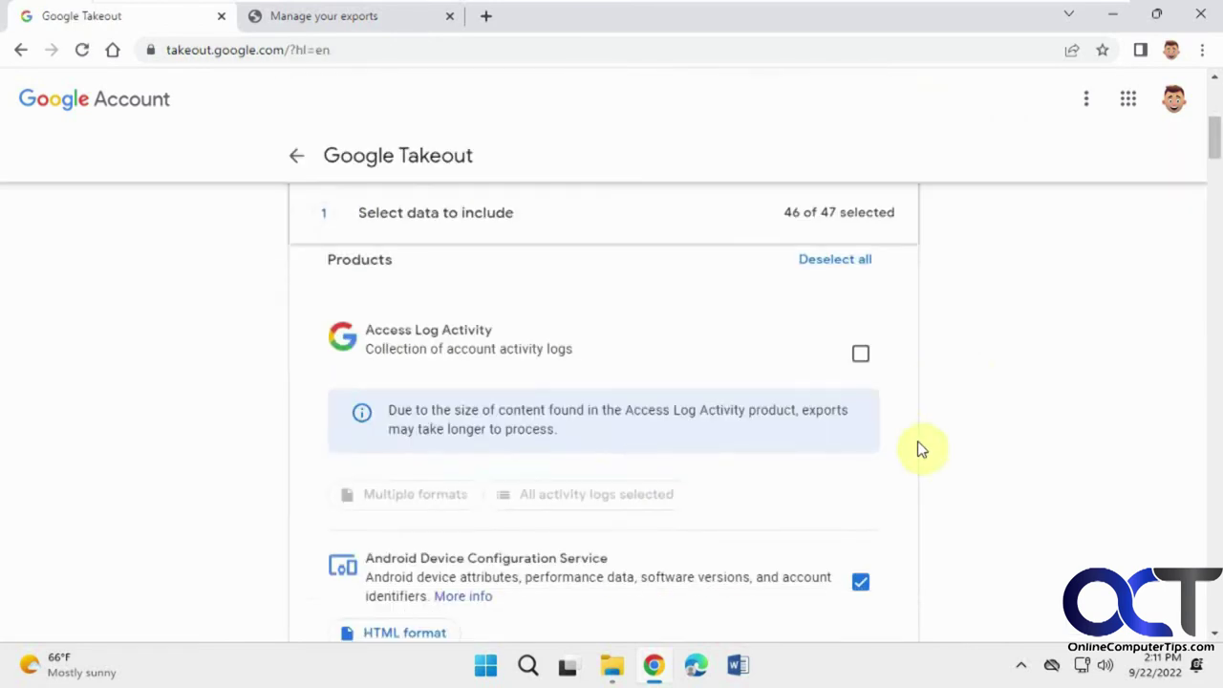
# Step: Deselect all, include only Google Photos, review its albums and cancel without changes
pyautogui.click(841, 259)
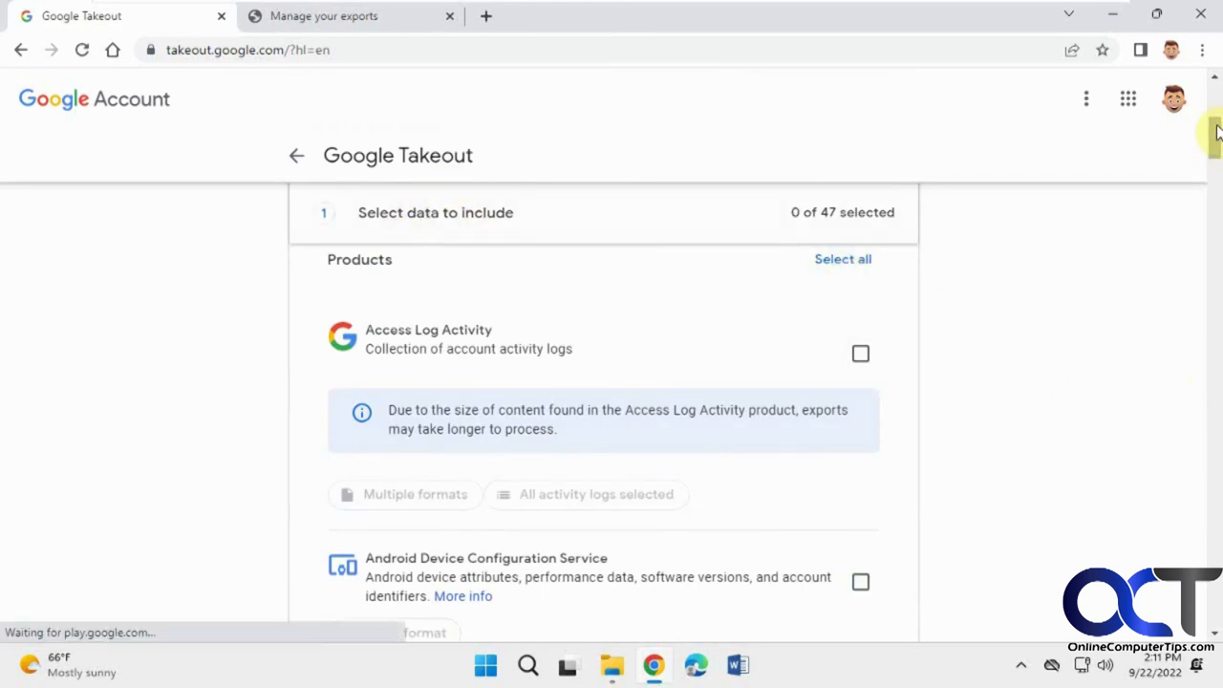
pyautogui.moveTo(1213, 129); pyautogui.dragTo(1214, 316)
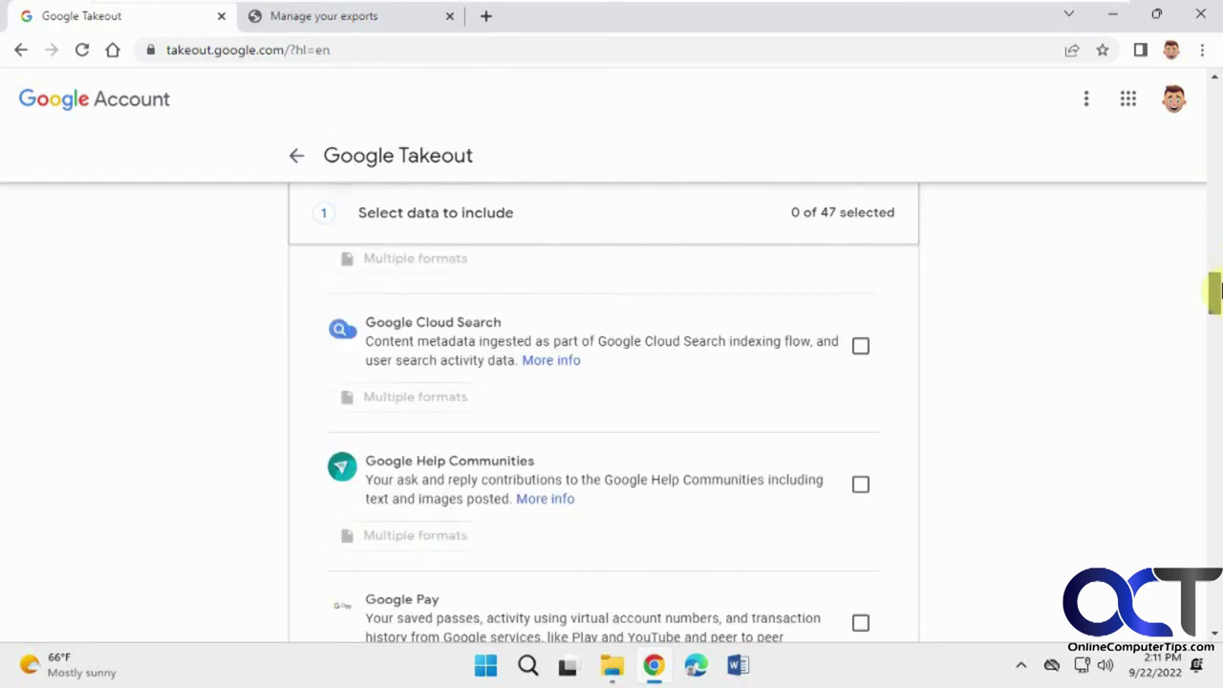
pyautogui.click(860, 495)
pyautogui.click(629, 539)
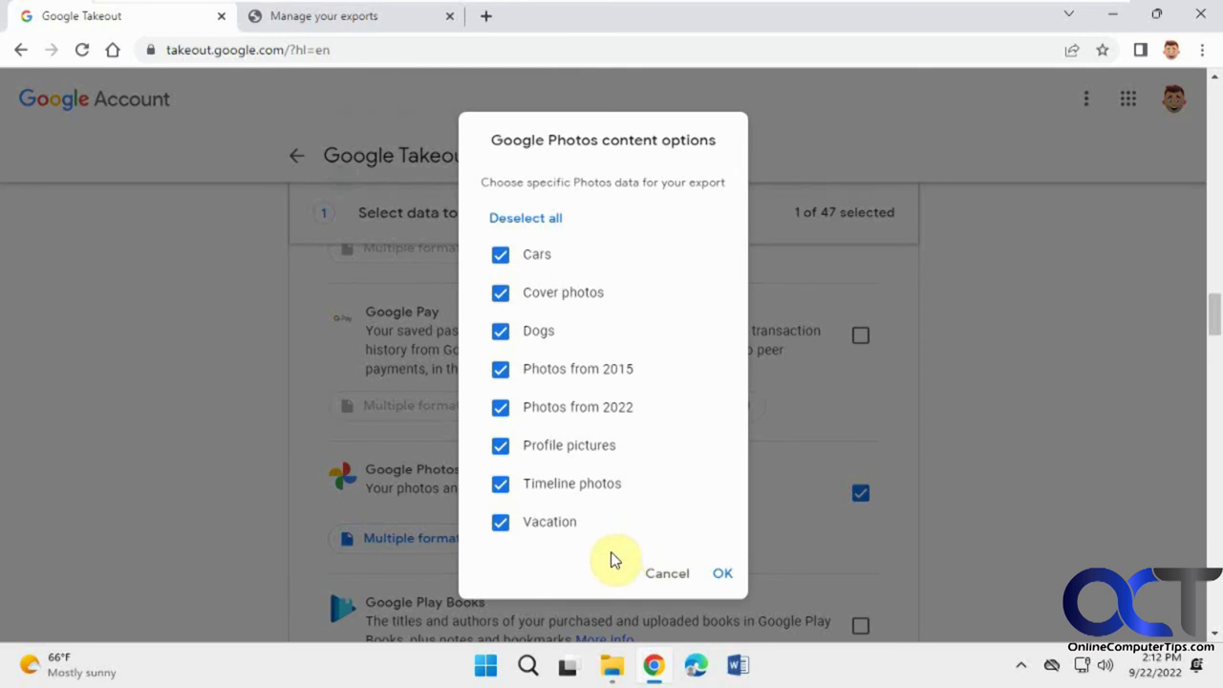
pyautogui.click(666, 573)
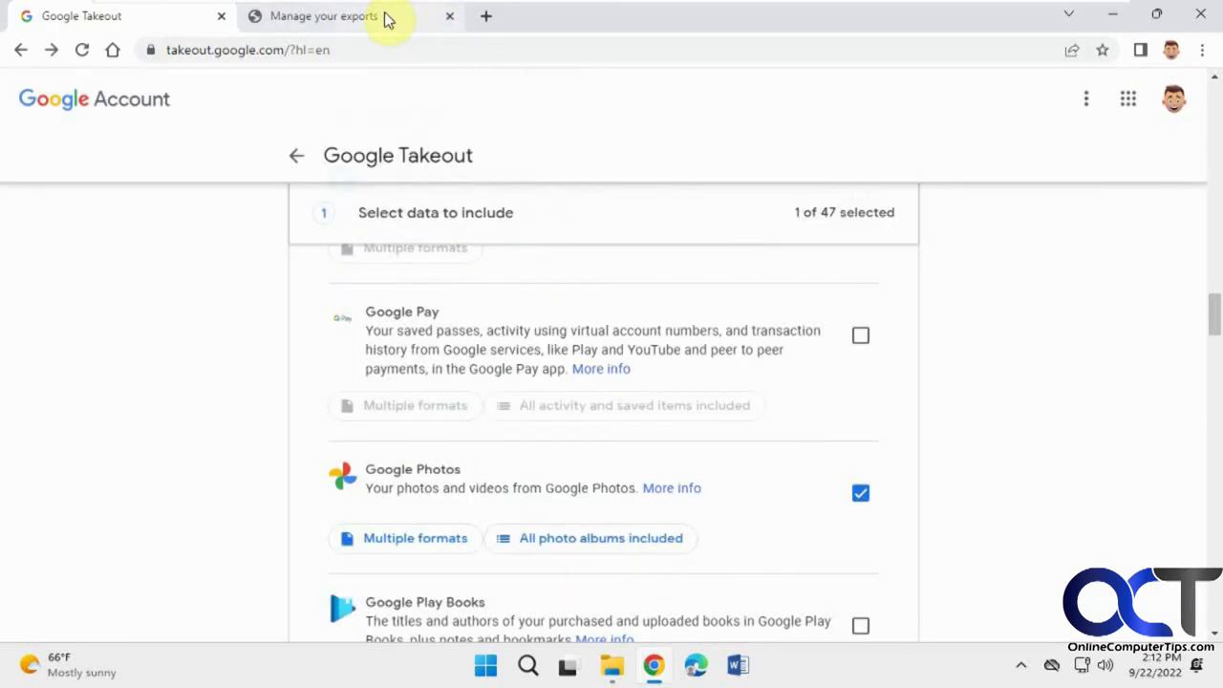
pyautogui.click(488, 16)
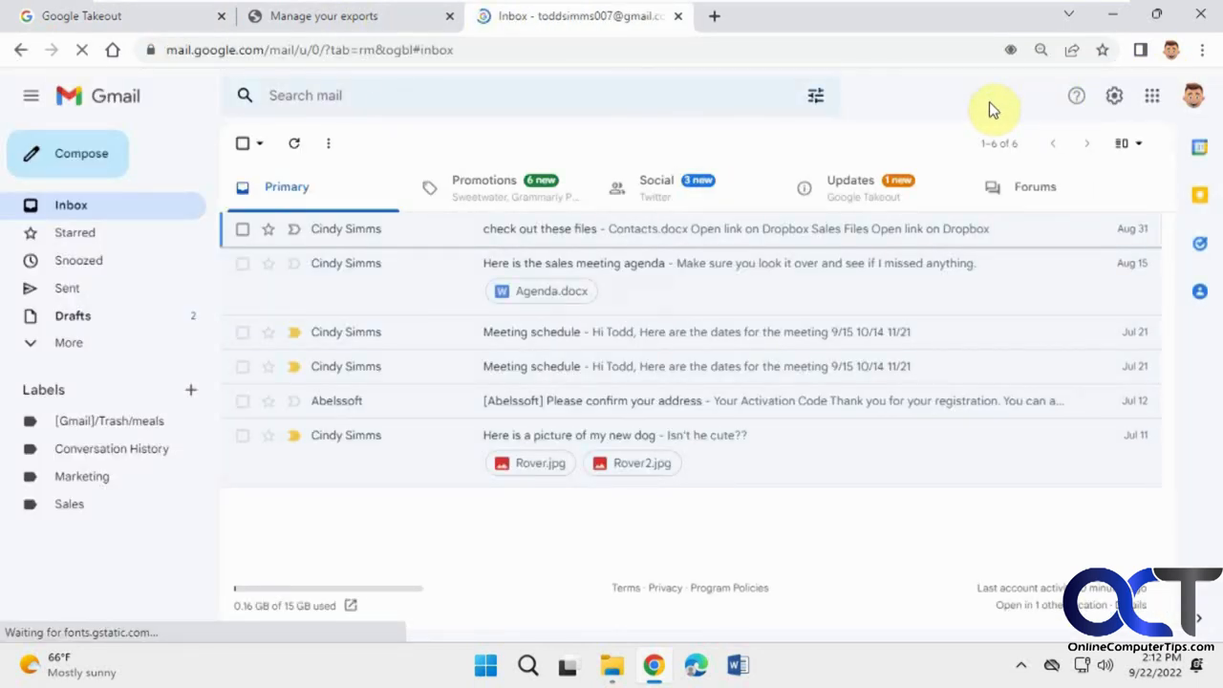
# Step: In the Updates category, open the 'Your Google data is ready to download' email
pyautogui.click(850, 187)
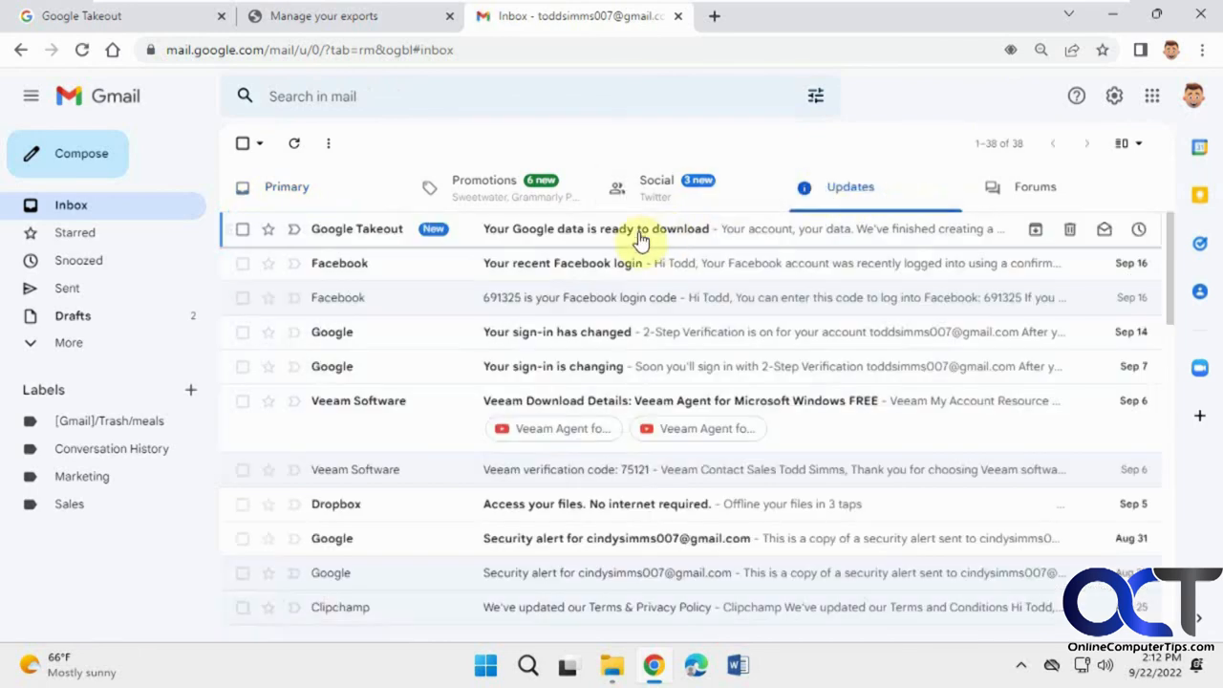
pyautogui.click(630, 229)
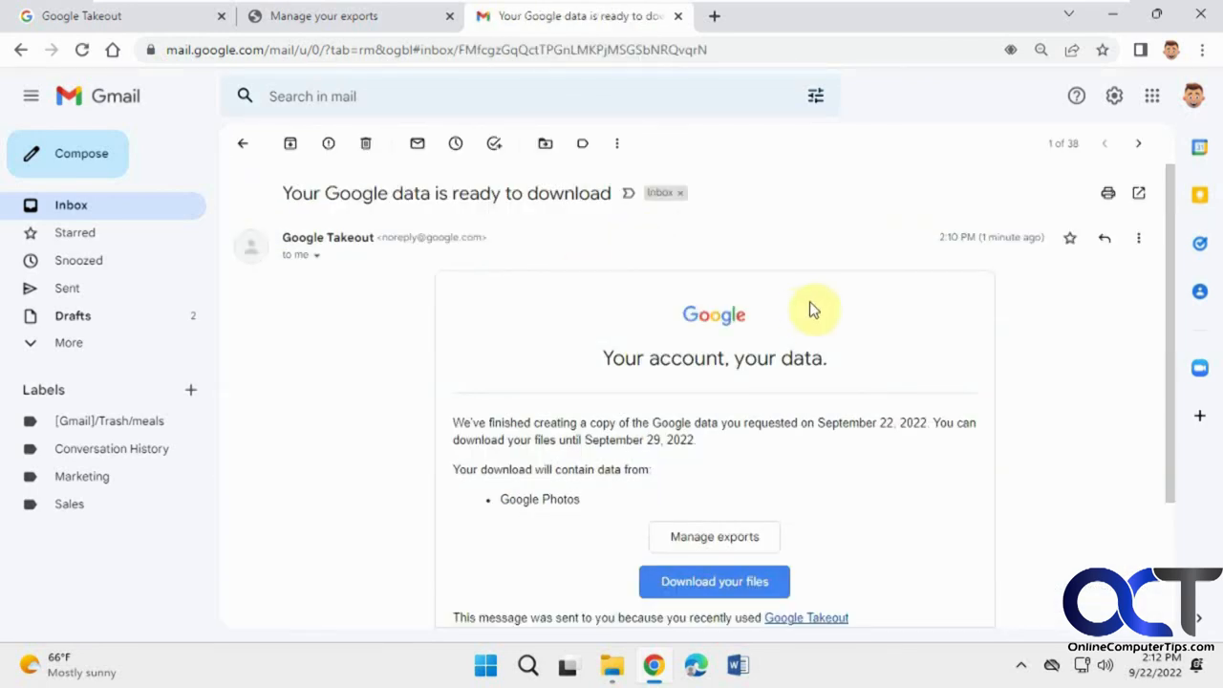